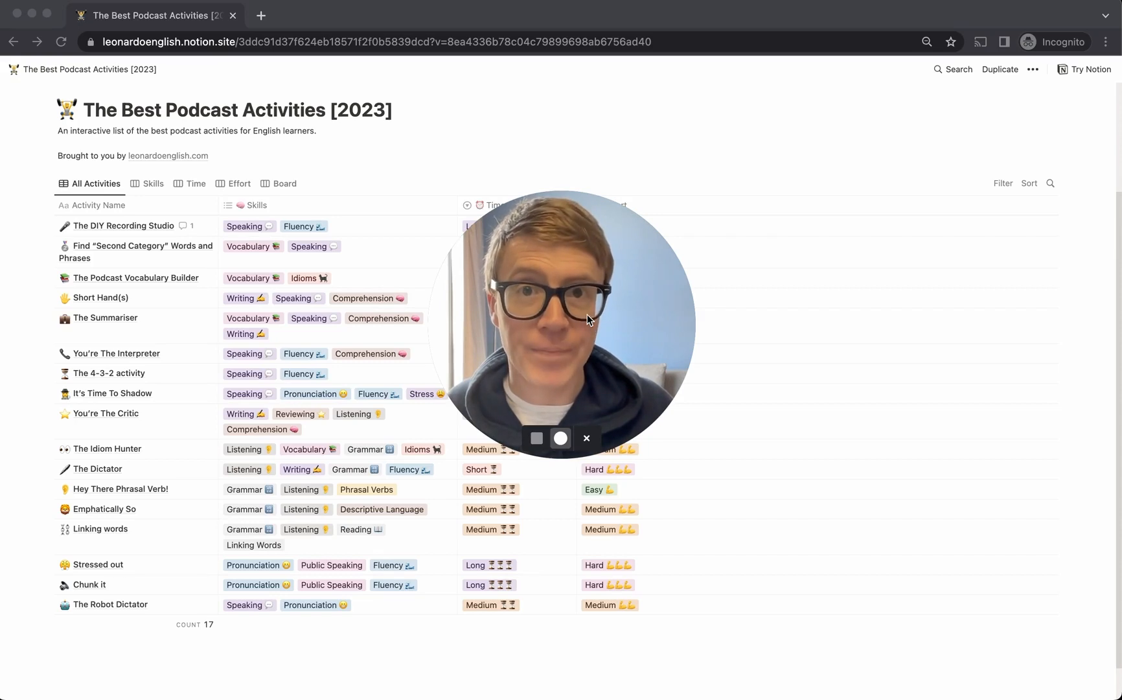
Preview The DIY Recording Studio beside the table, then follow its BONUS link to The Robot Dictator
drag(588, 314, 98, 626)
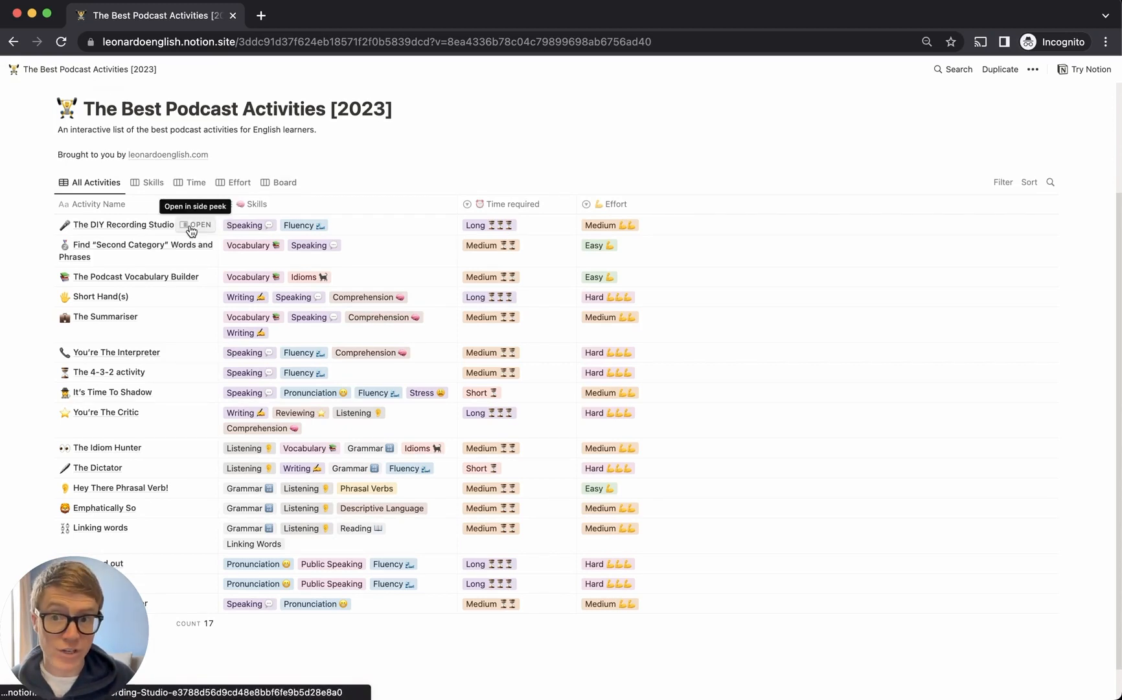
scroll(191, 232, down, 1)
click(197, 217)
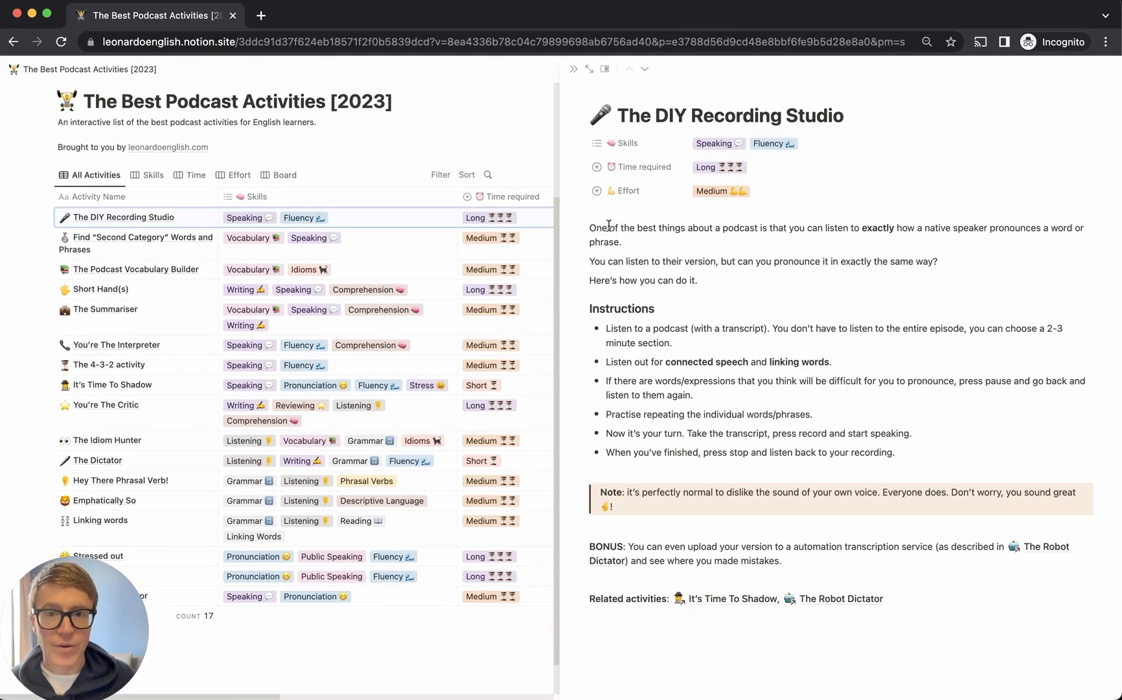
drag(591, 229, 743, 293)
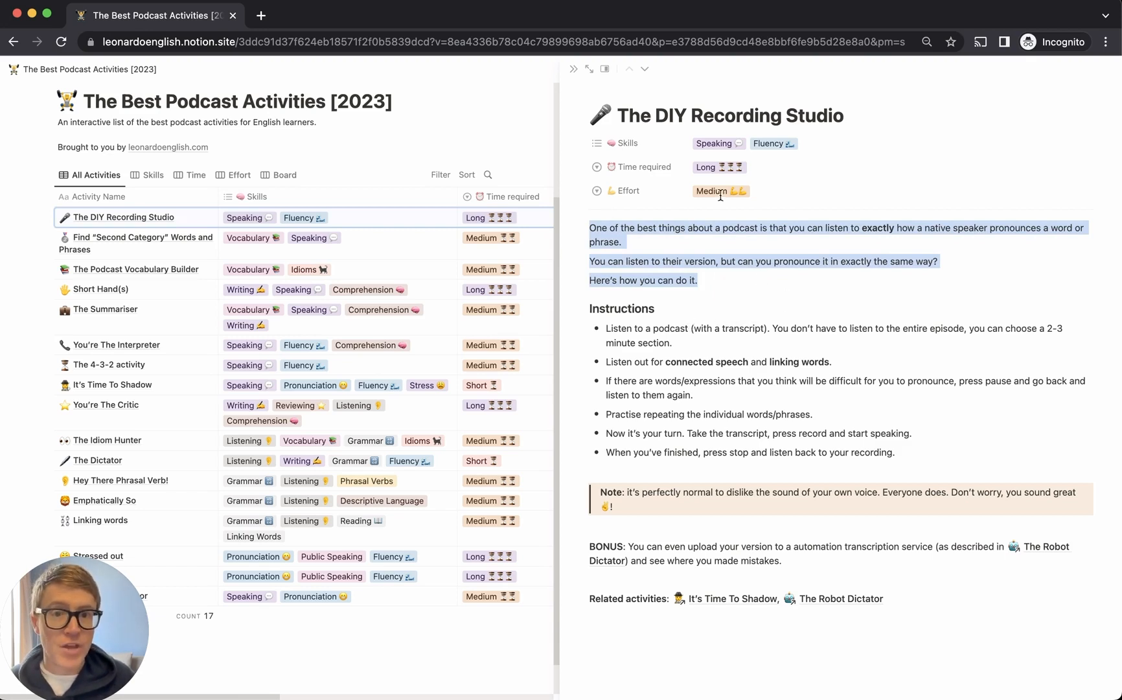
click(629, 169)
click(633, 197)
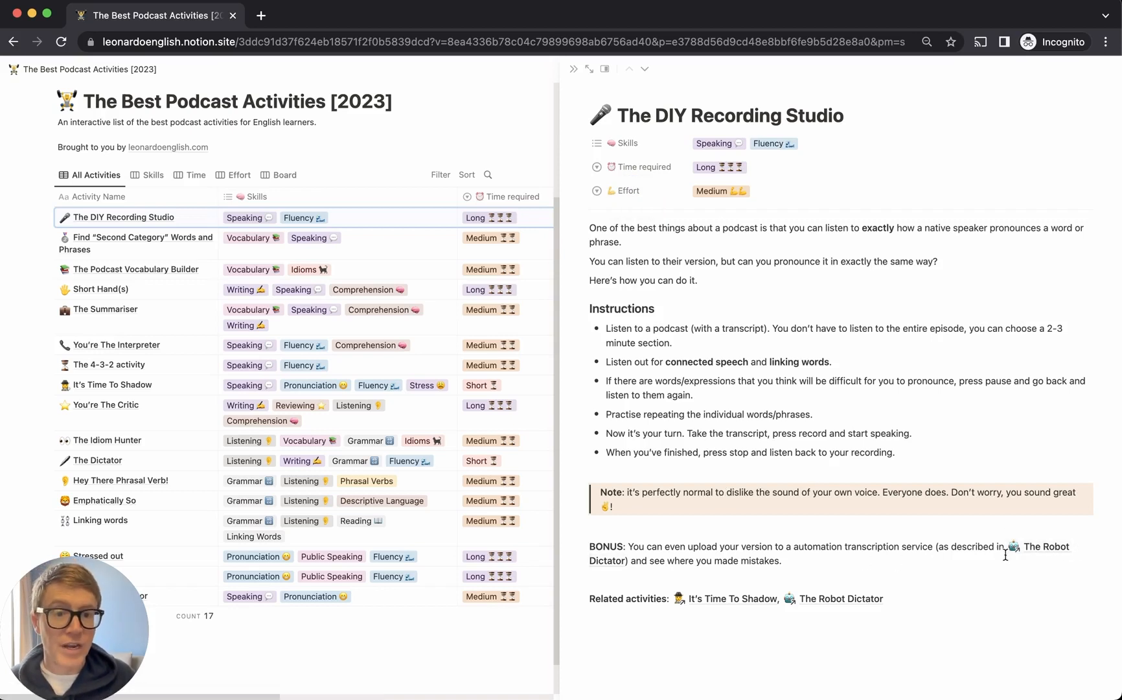
click(1048, 548)
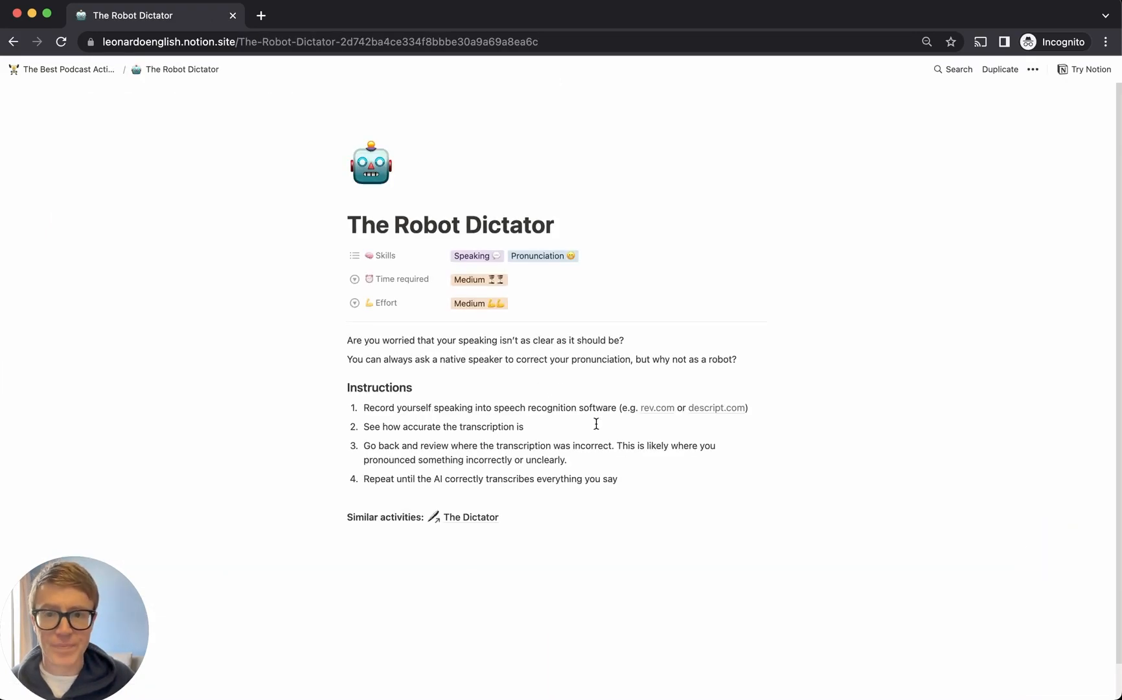
Visit The Dictator page, then go back via the breadcrumb to The Best Podcast Activities [2023] table
click(480, 517)
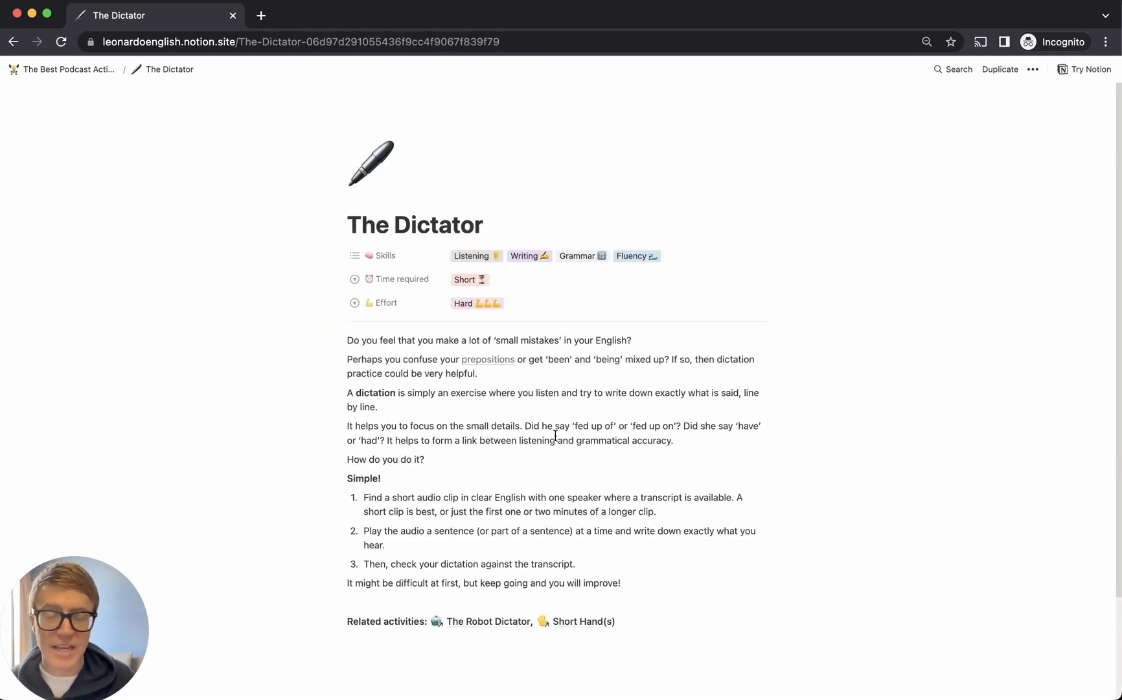
click(70, 70)
scroll(454, 340, down, 3)
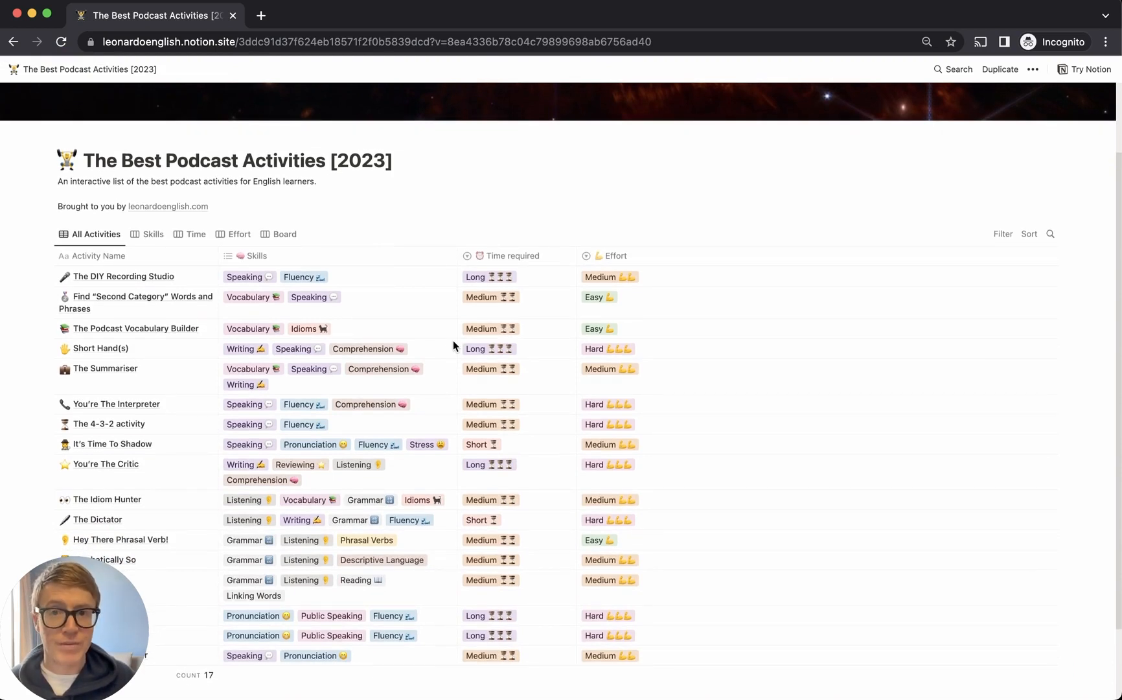
scroll(453, 341, down, 3)
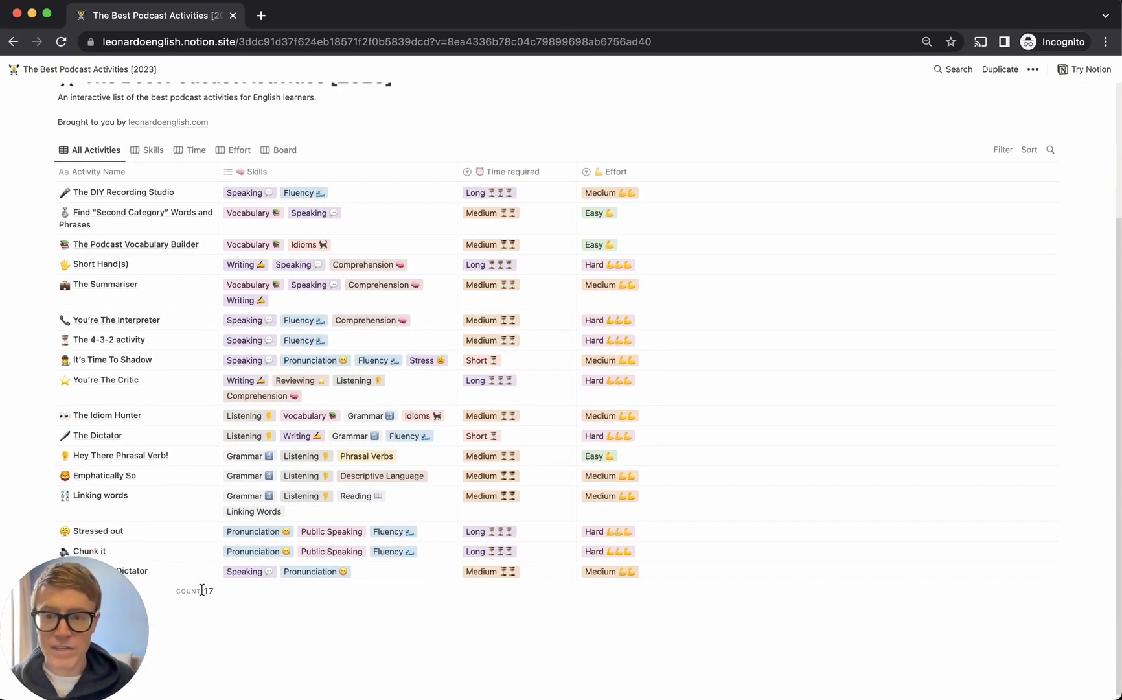
mouse_move(194, 555)
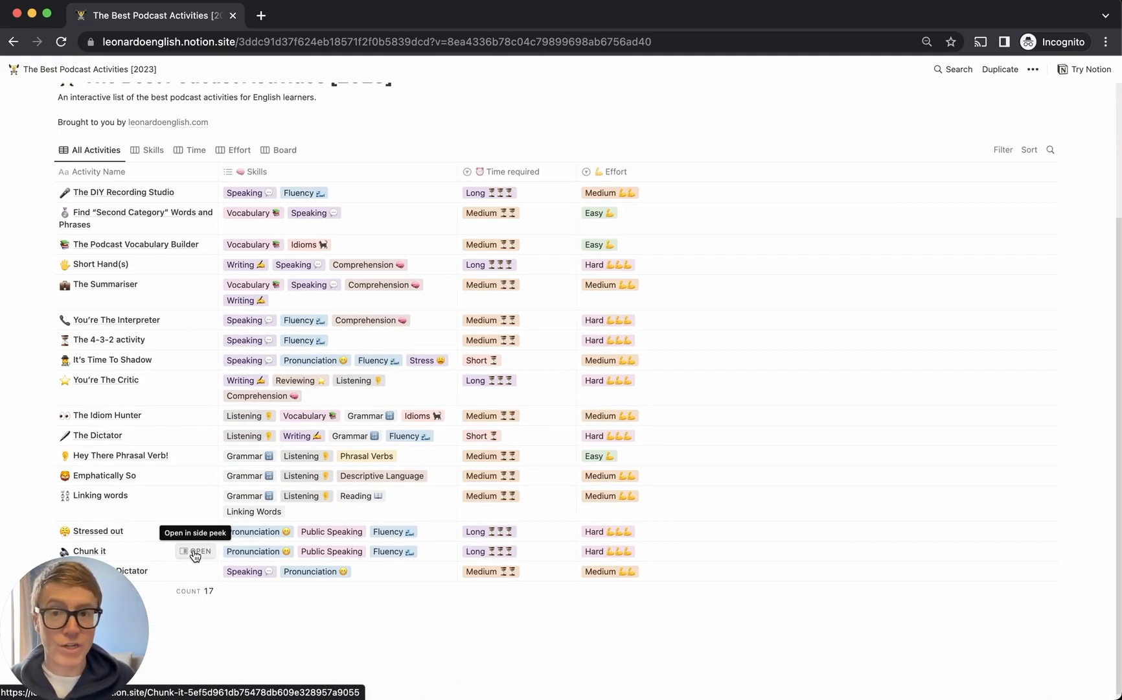
scroll(194, 555, up, 2)
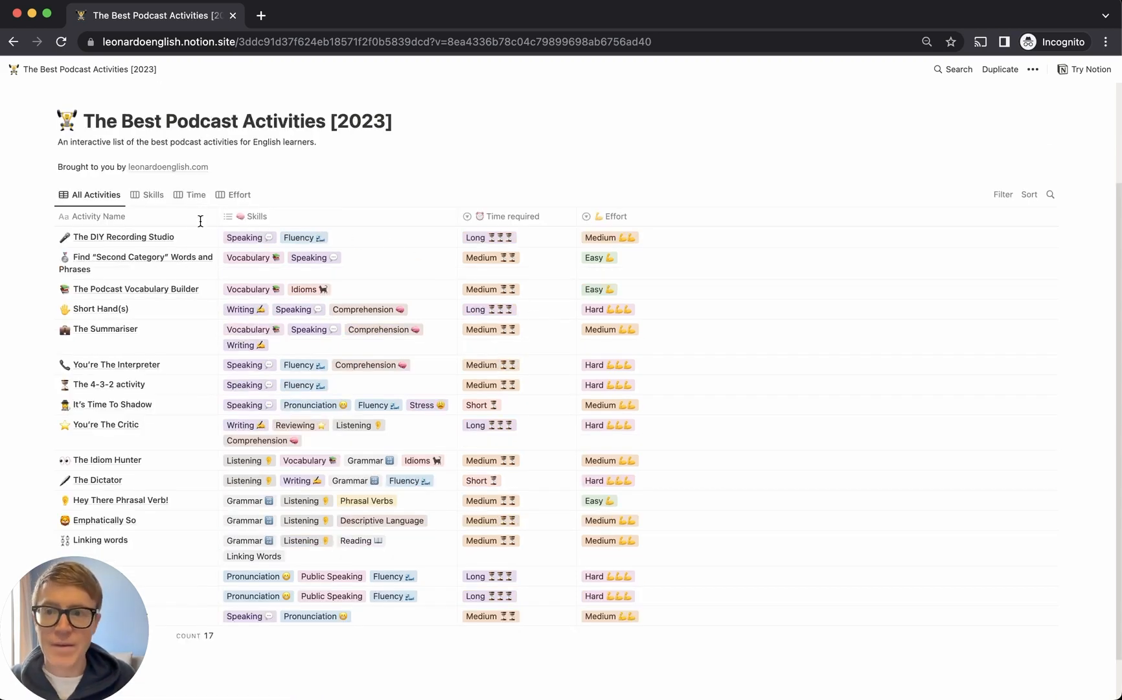
mouse_move(196, 245)
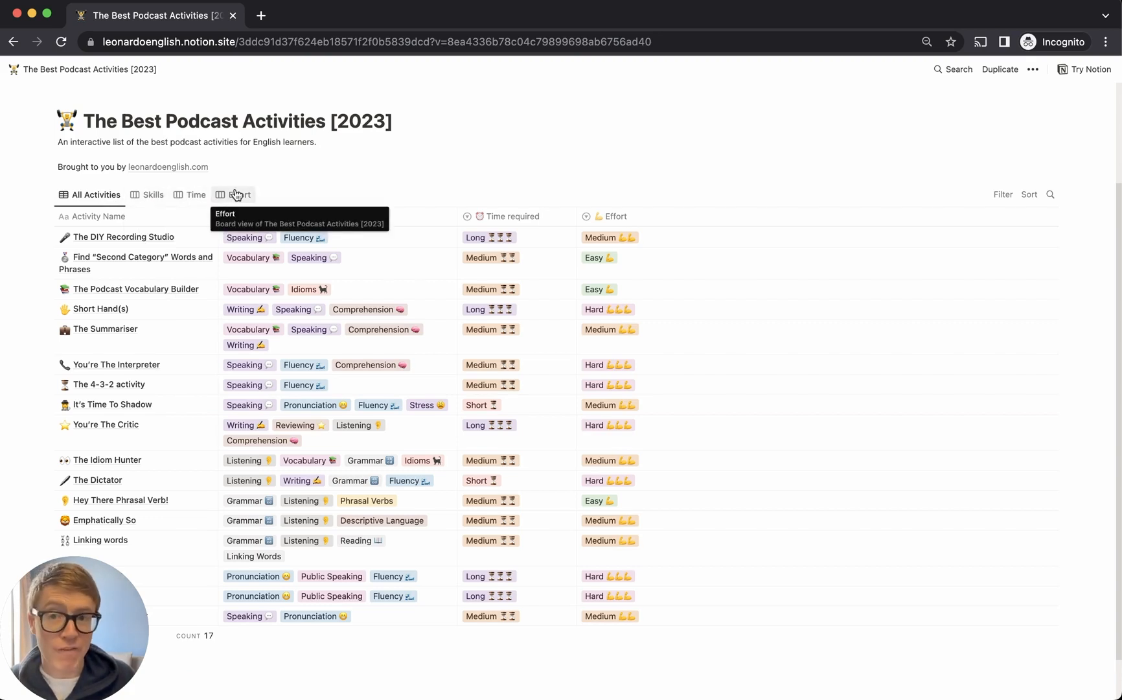
scroll(149, 201, up, 1)
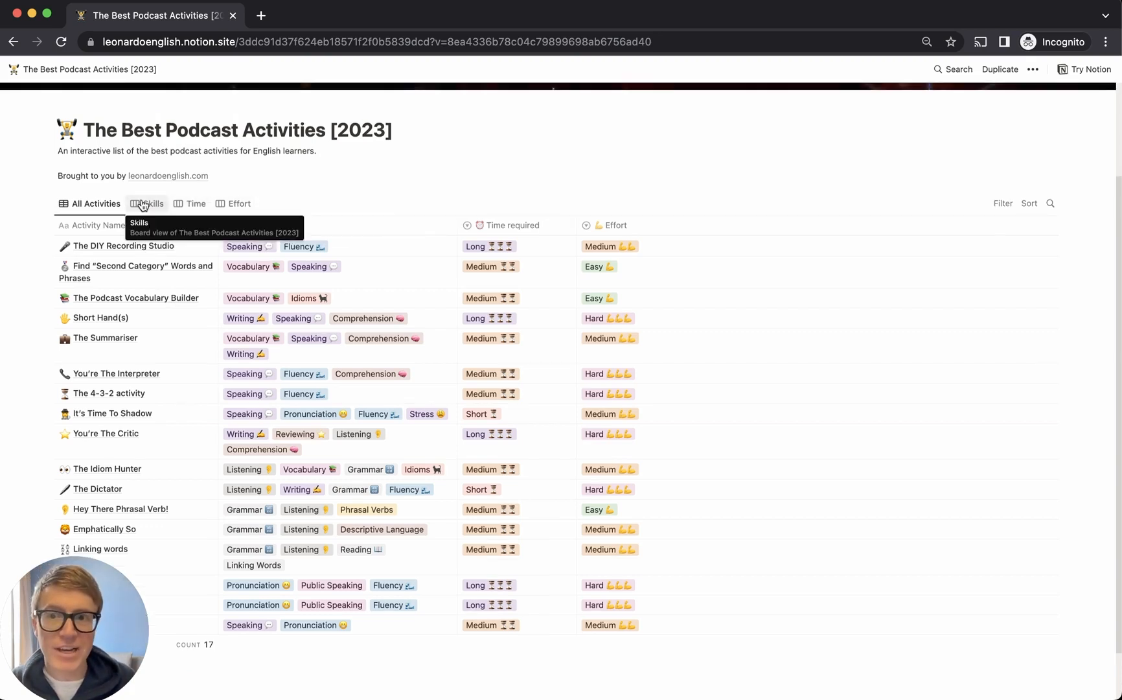
Switch to the Skills board and scroll through its skill columns
click(143, 204)
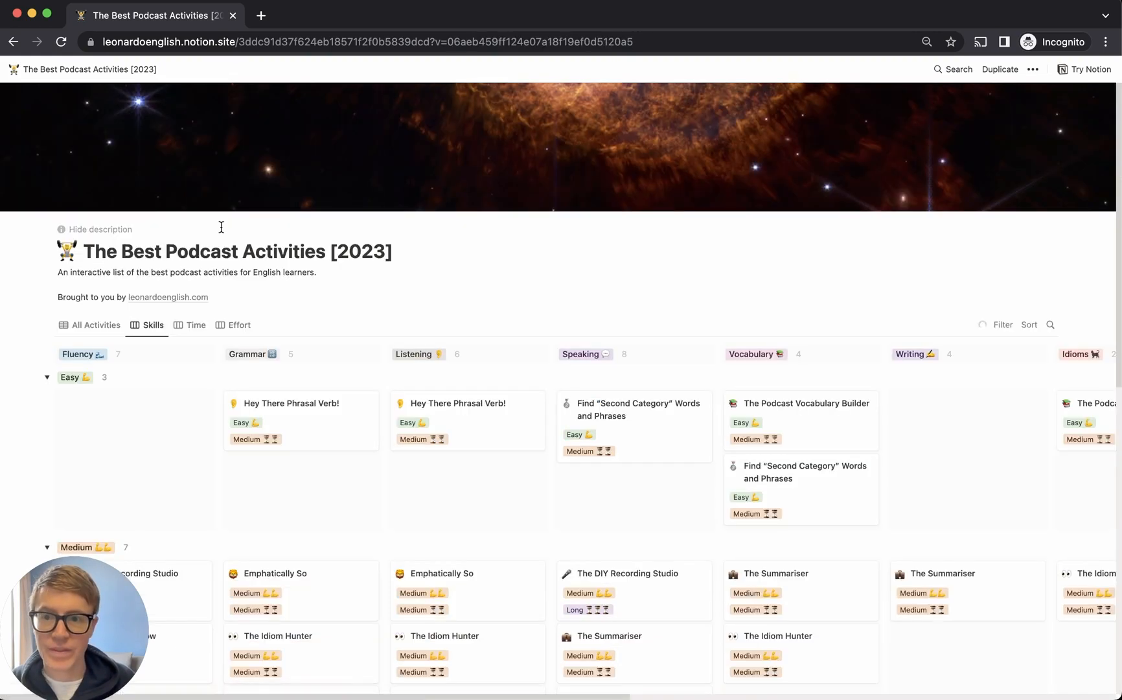
scroll(222, 232, down, 4)
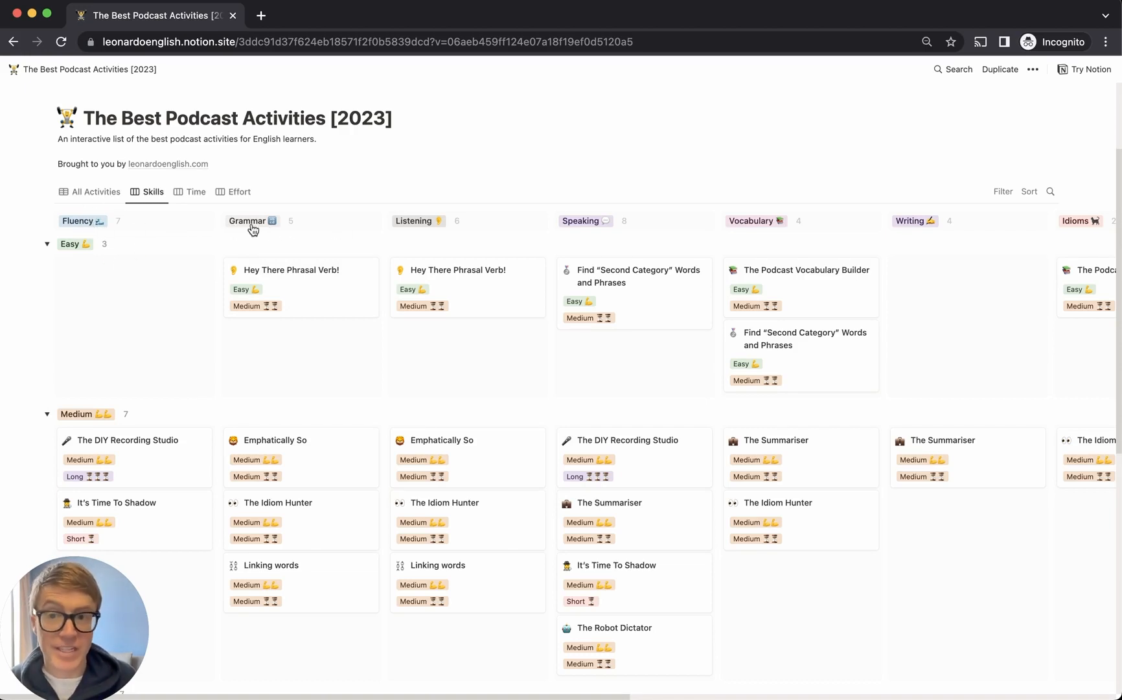
click(73, 244)
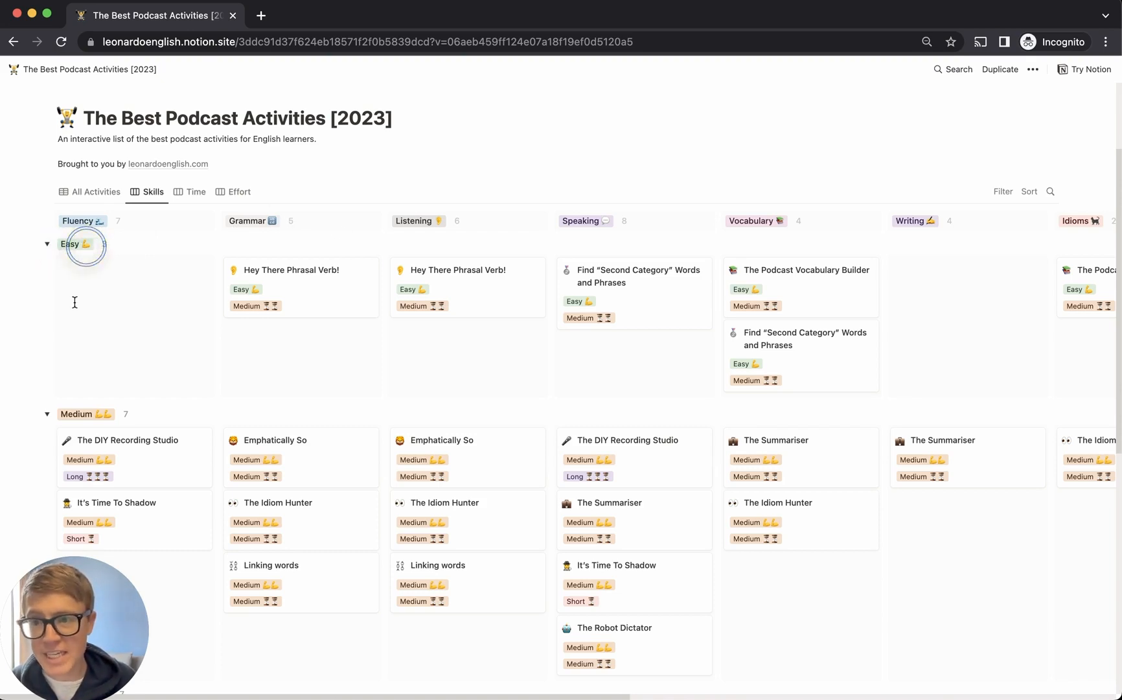
scroll(83, 405, down, 5)
scroll(83, 402, down, 5)
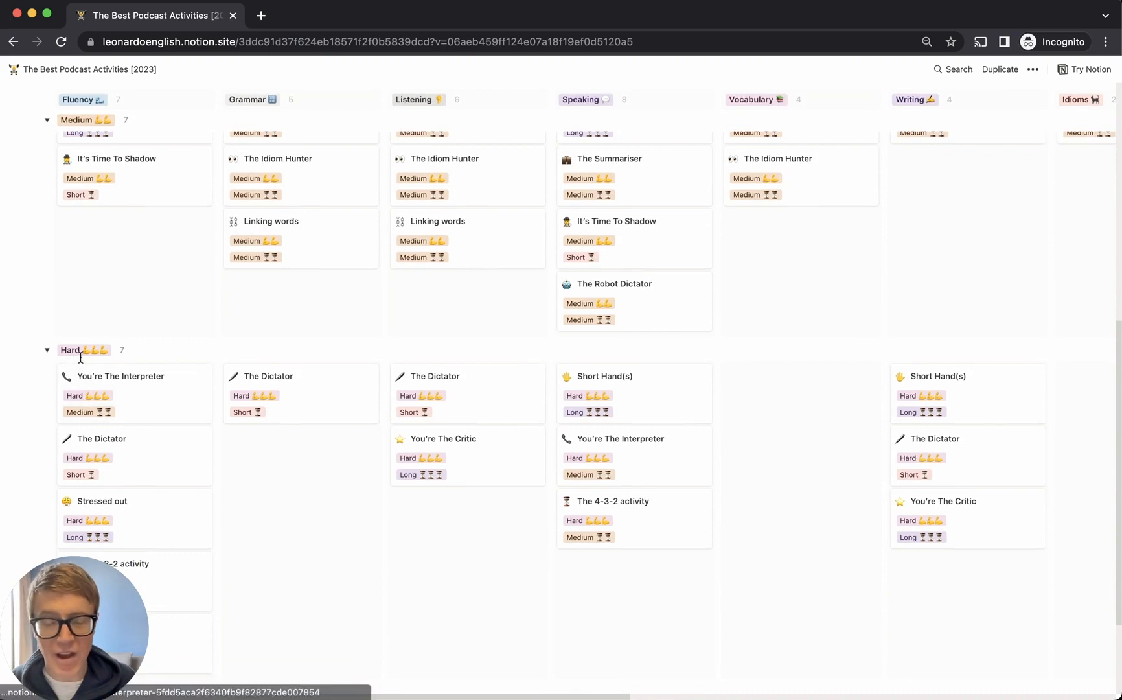
scroll(80, 357, up, 10)
scroll(80, 357, up, 1)
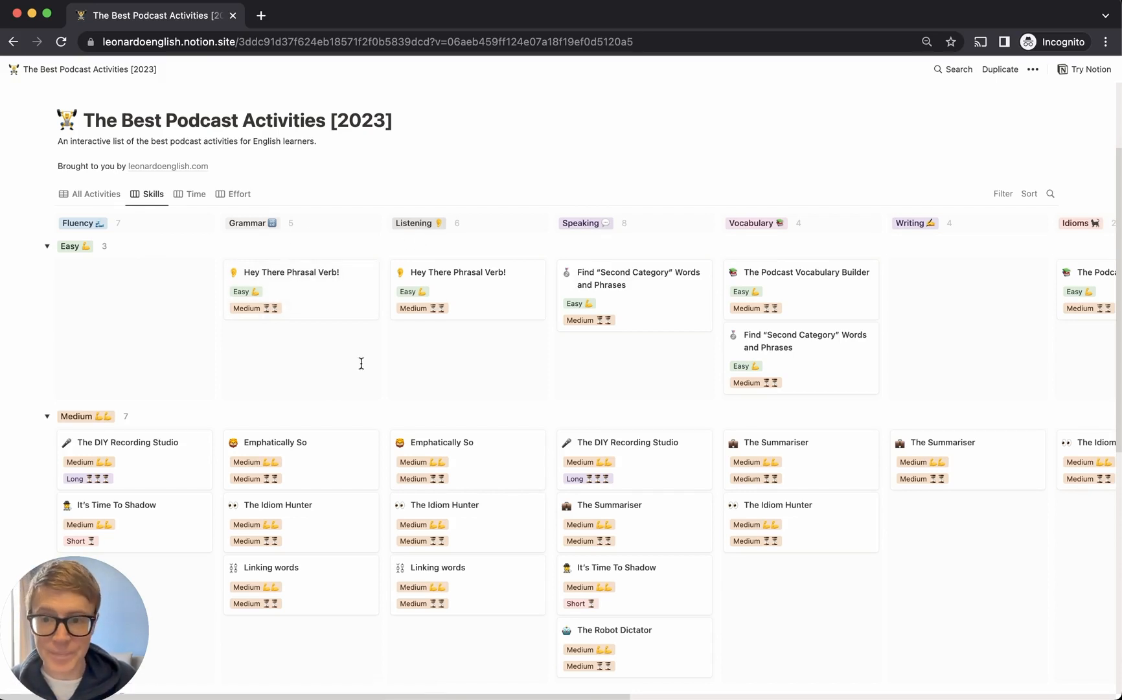
Preview the Hey There Phrasal Verb! card, close it, and switch to the Time board
click(317, 291)
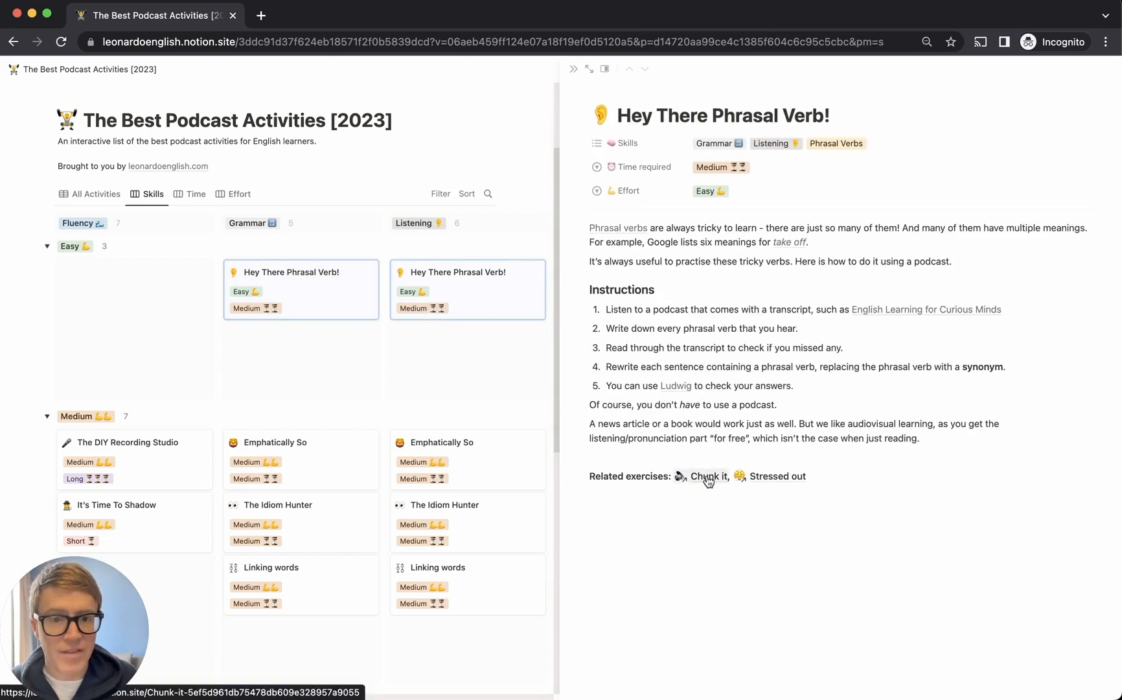
click(567, 72)
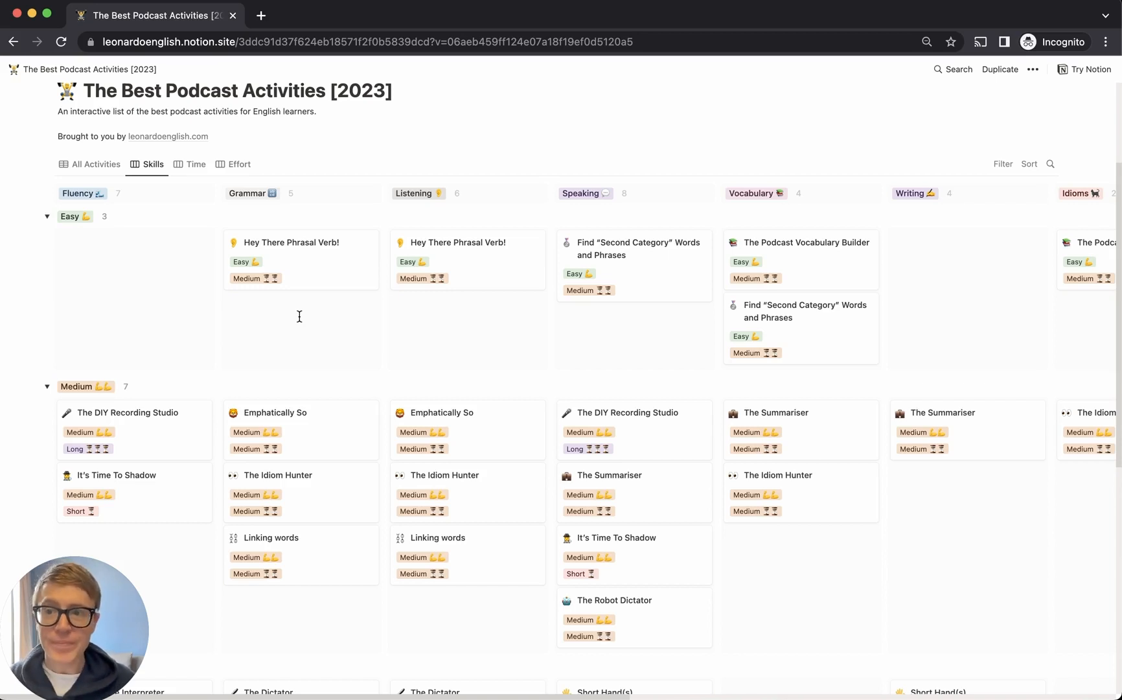
click(195, 164)
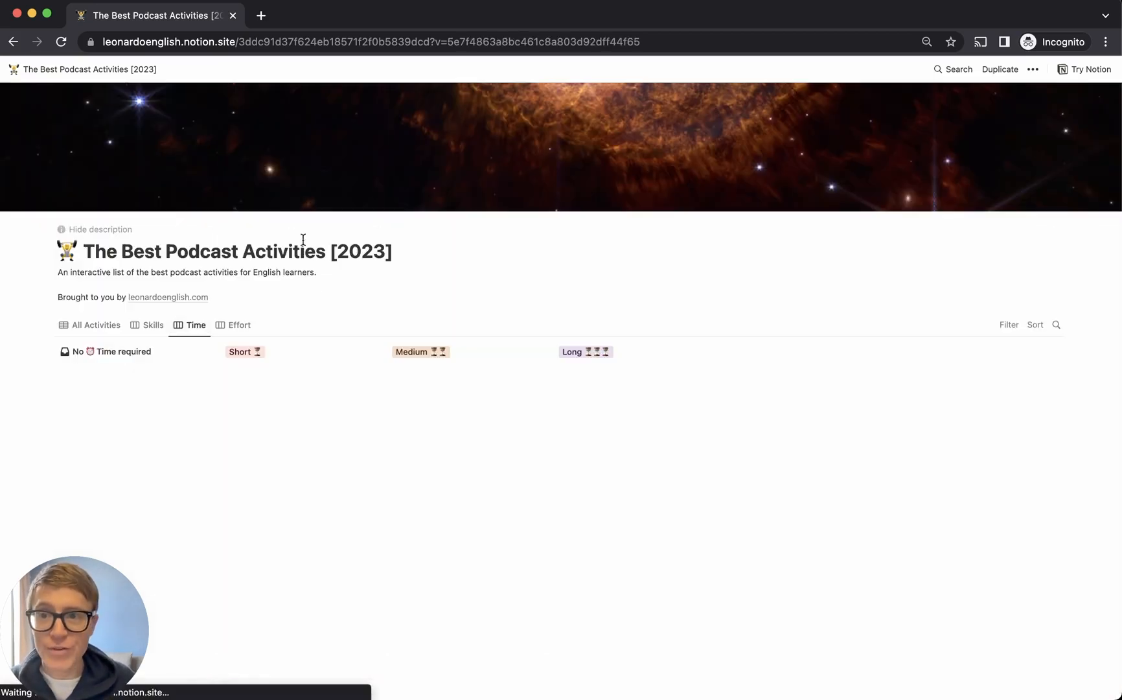
Switch the activities to the board grouped by Effort
click(225, 331)
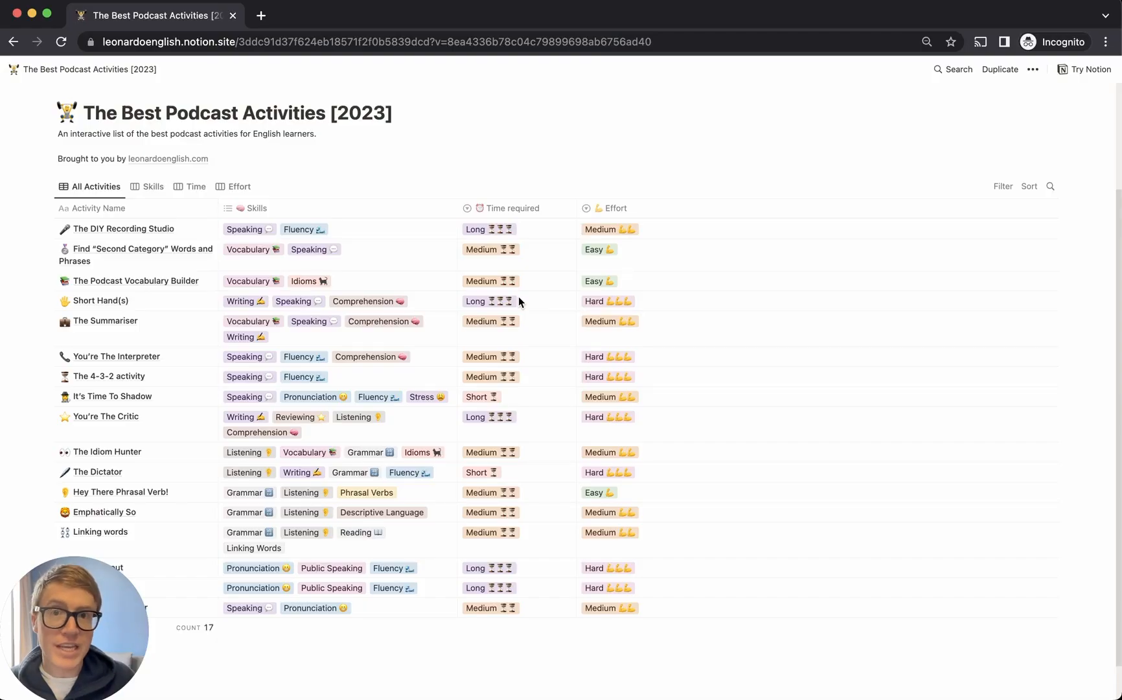
Duplicate The Best Podcast Activities [2023] template into your own workspace
click(996, 74)
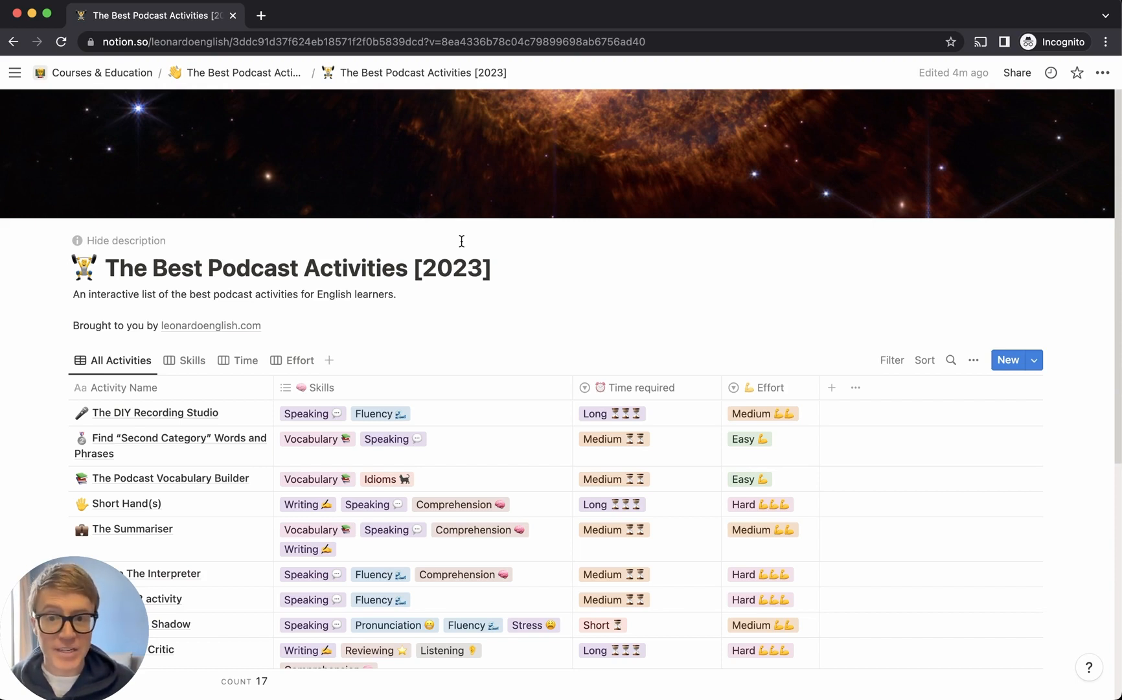
Add Listening to The DIY Recording Studio's skills, then undo the change
scroll(461, 241, down, 1)
scroll(461, 241, down, 3)
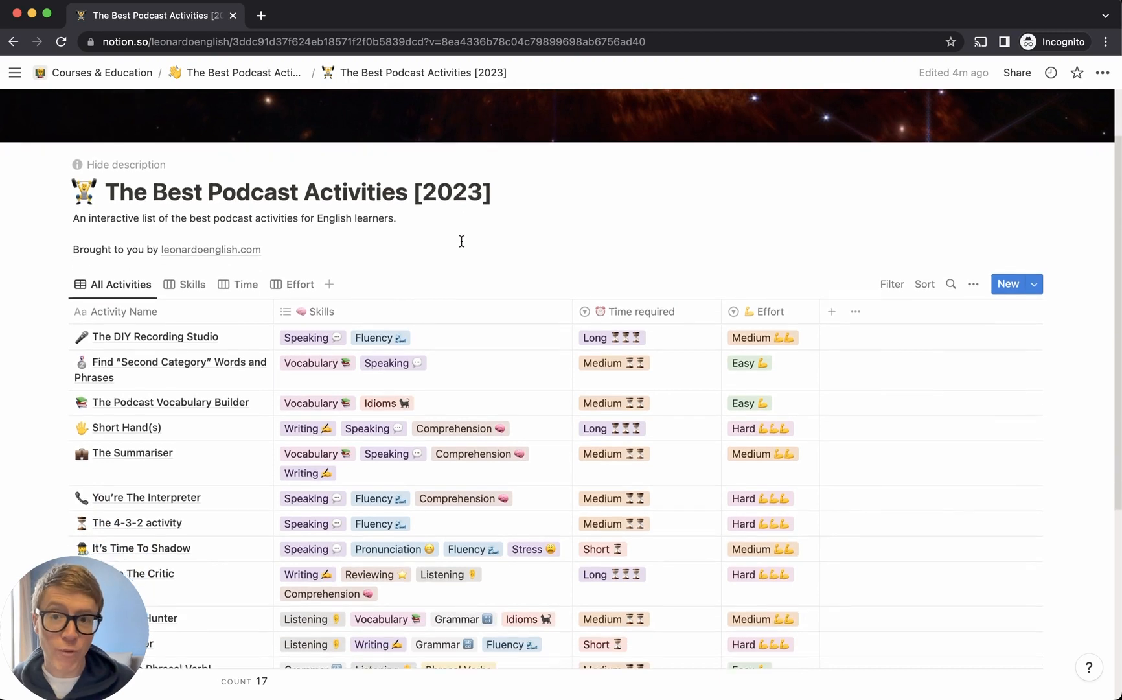
click(447, 338)
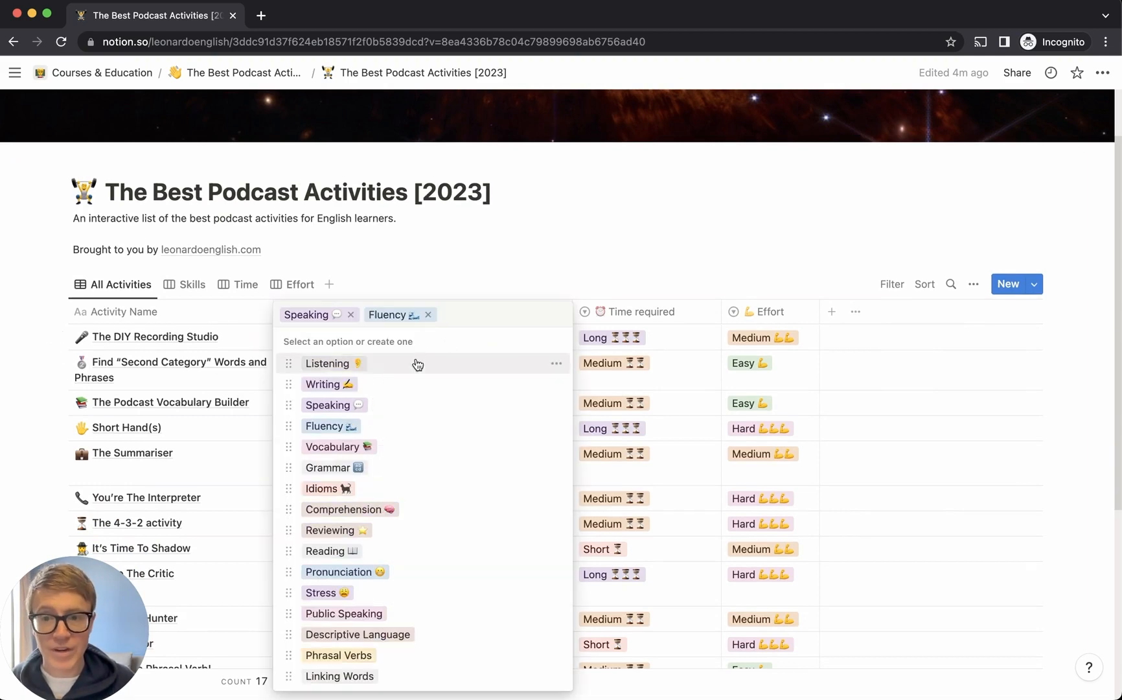
click(367, 372)
key(Escape)
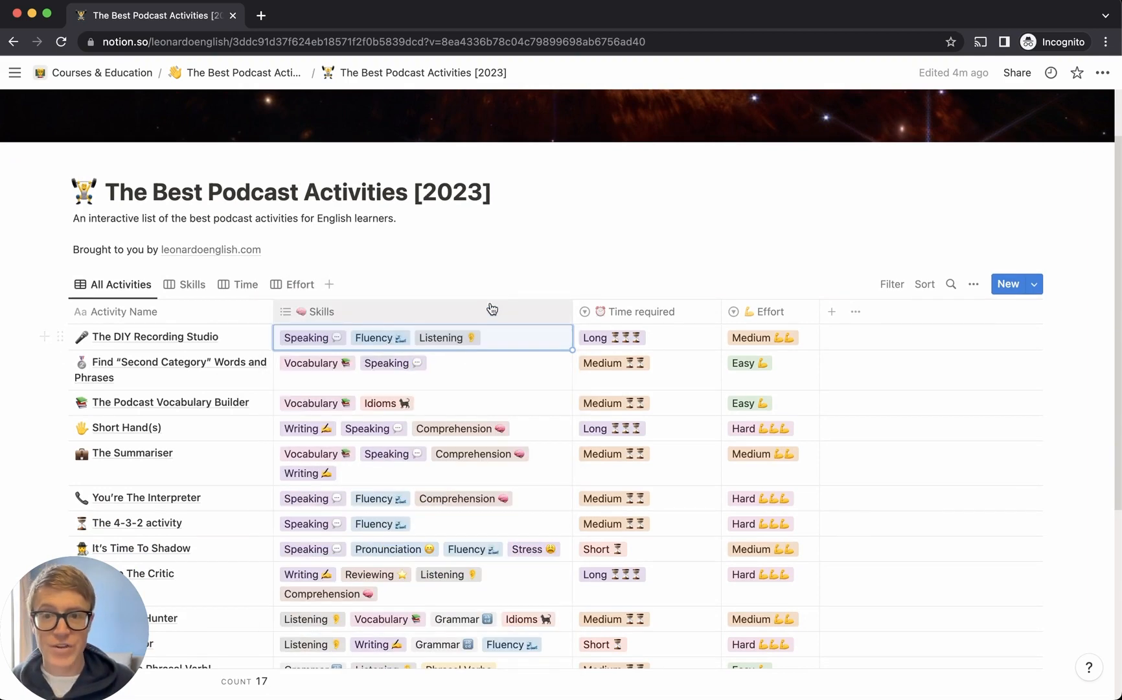
key(super+z)
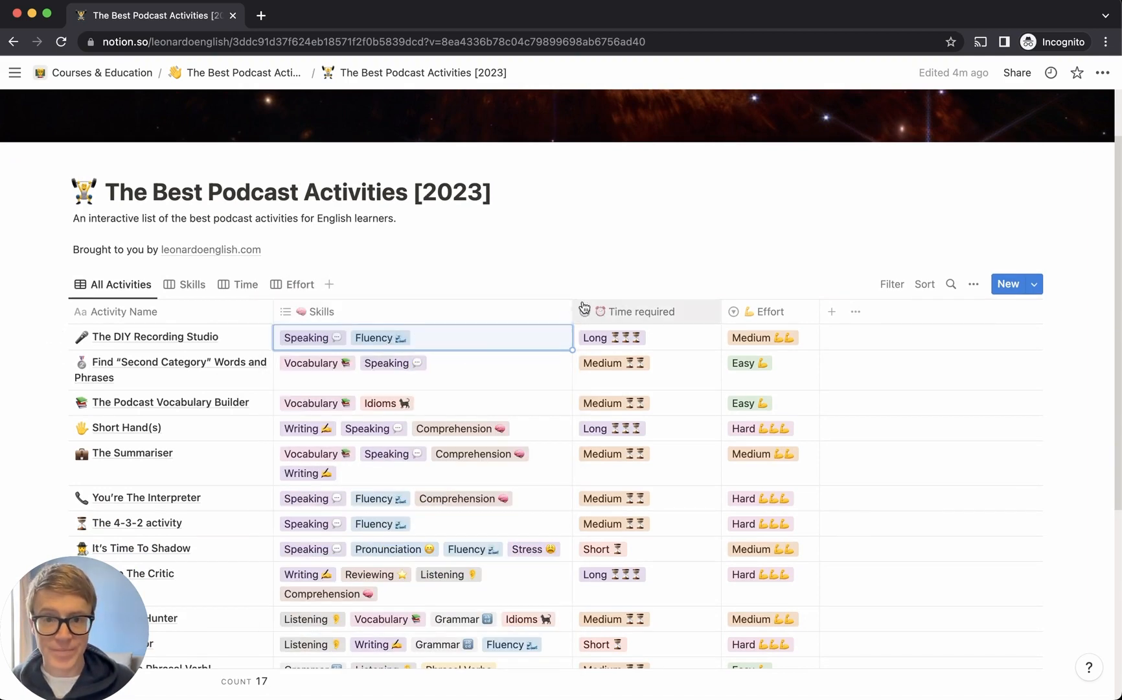
Set The DIY Recording Studio's time required to Short and its effort to Hard
click(665, 344)
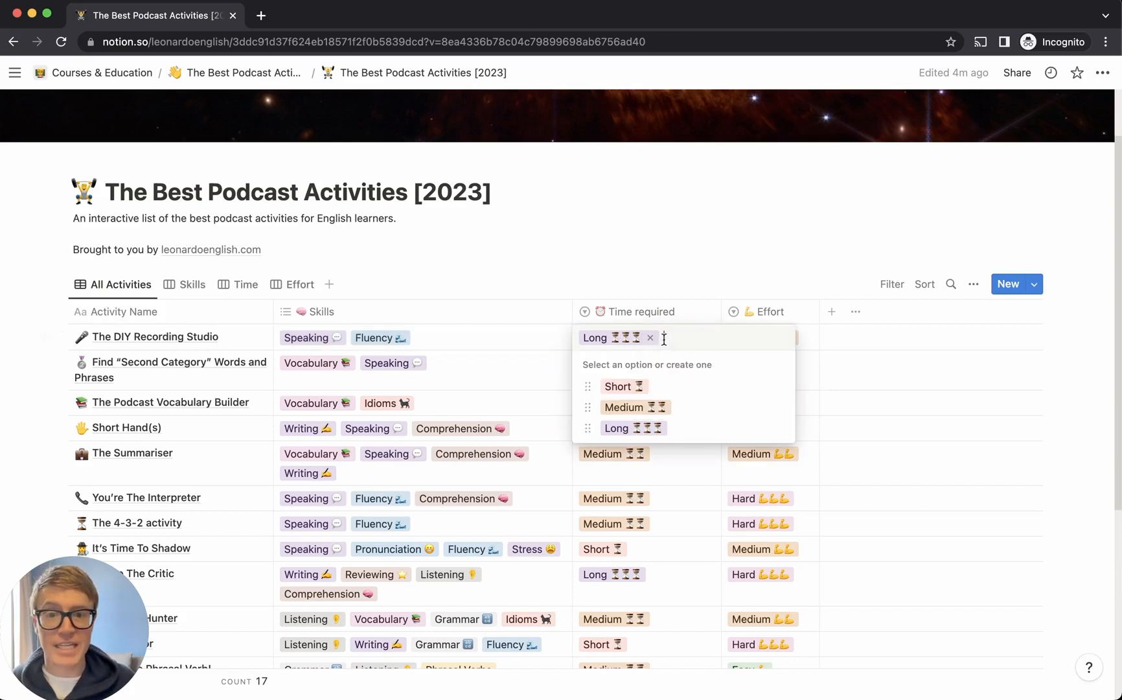
click(658, 411)
click(637, 338)
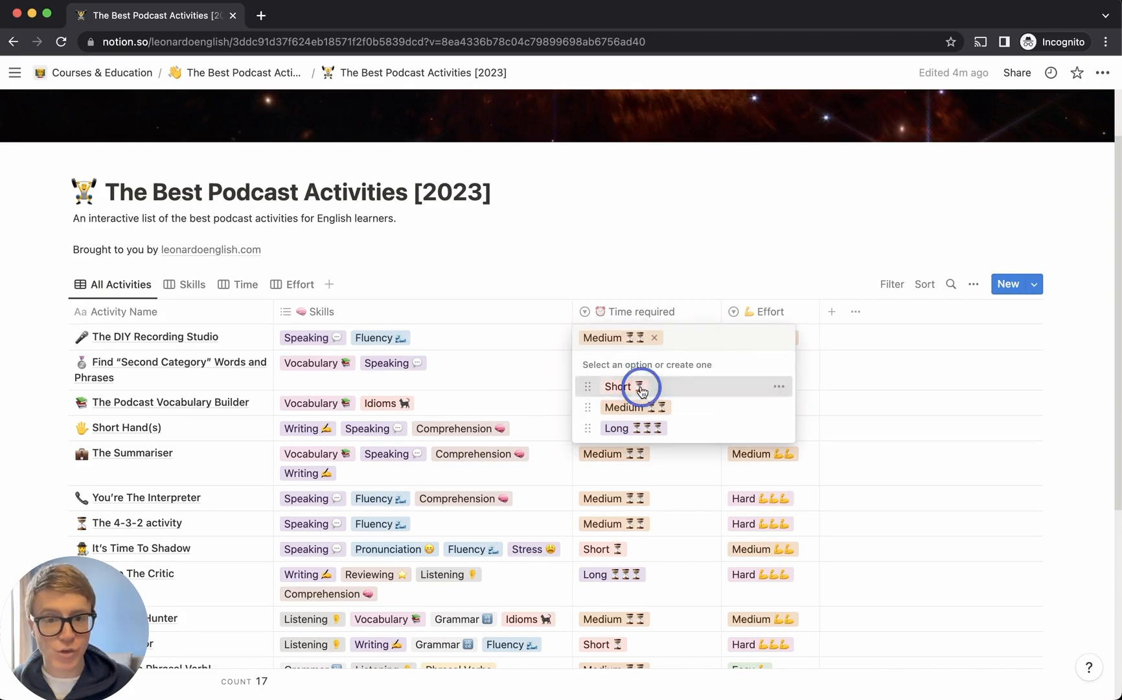
click(638, 385)
click(766, 337)
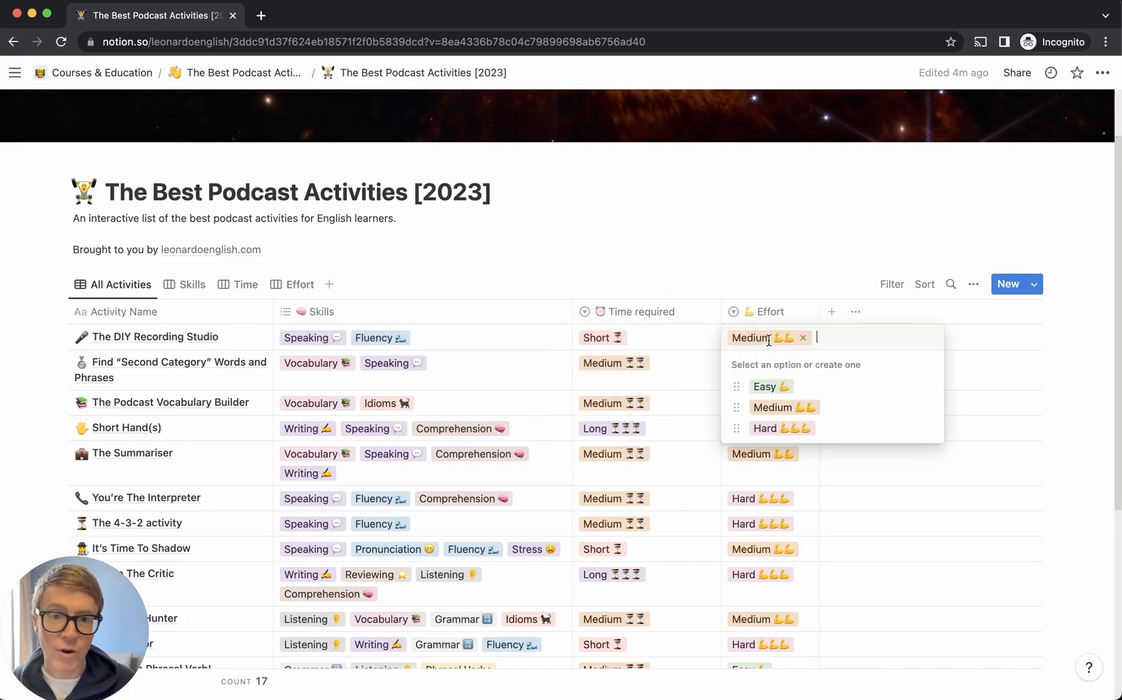
click(792, 422)
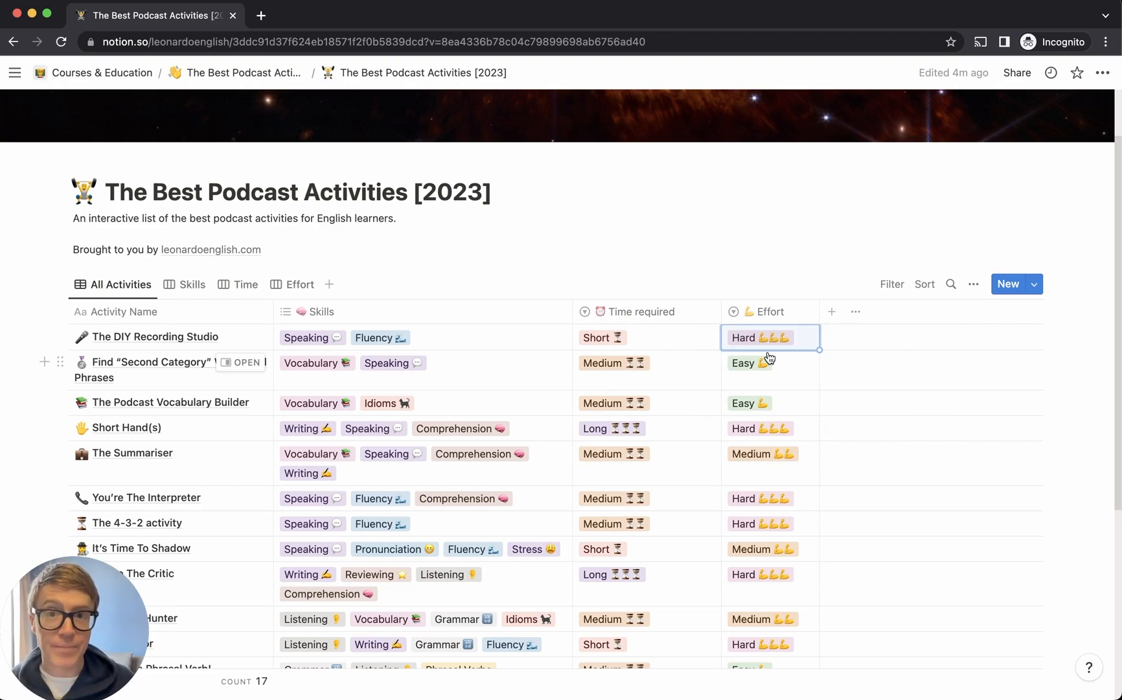
scroll(769, 358, up, 2)
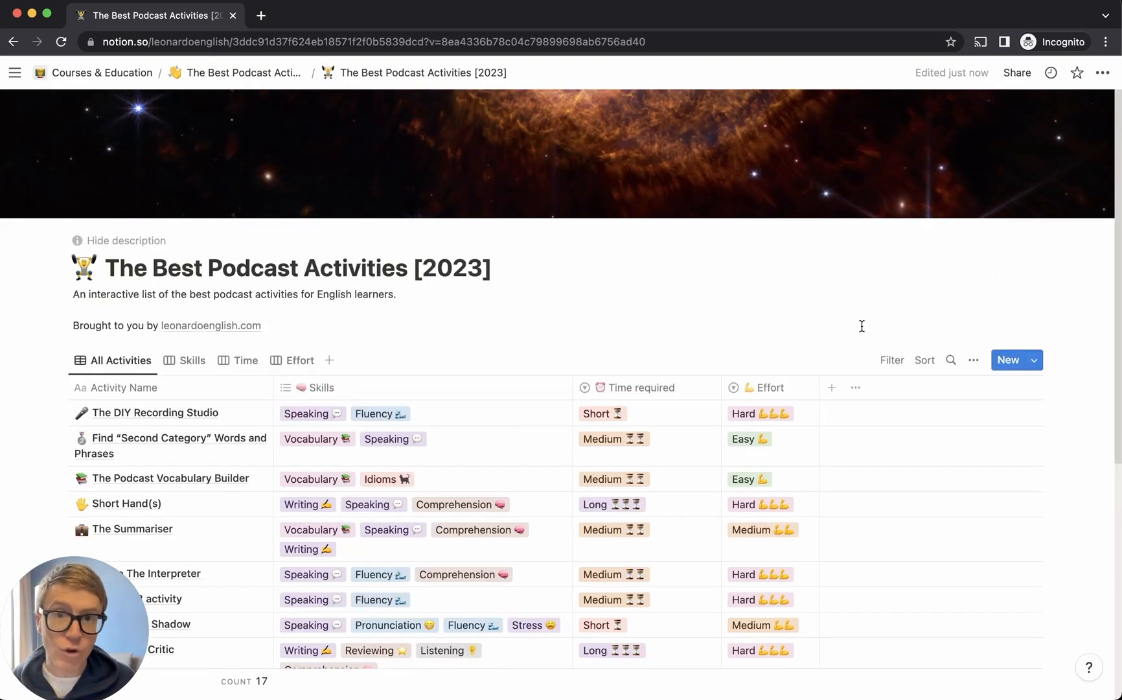
Add a new activity titled 'My new activity' with Listening and Writing skills
click(1009, 365)
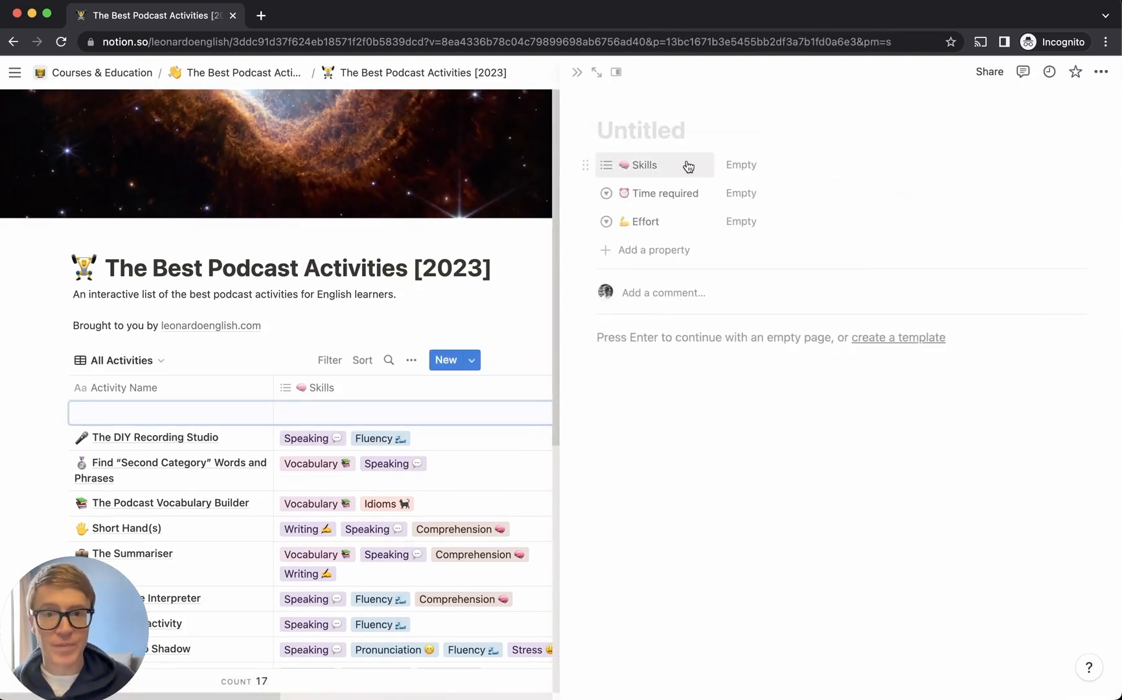
text(My new )
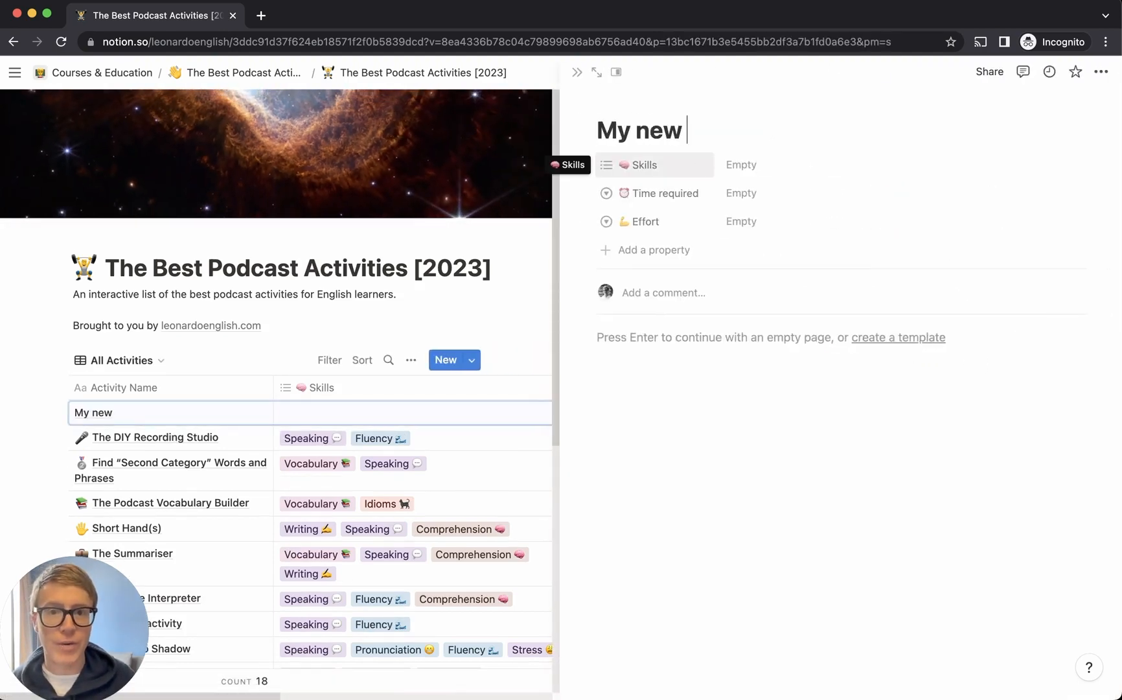
text(activity)
click(752, 164)
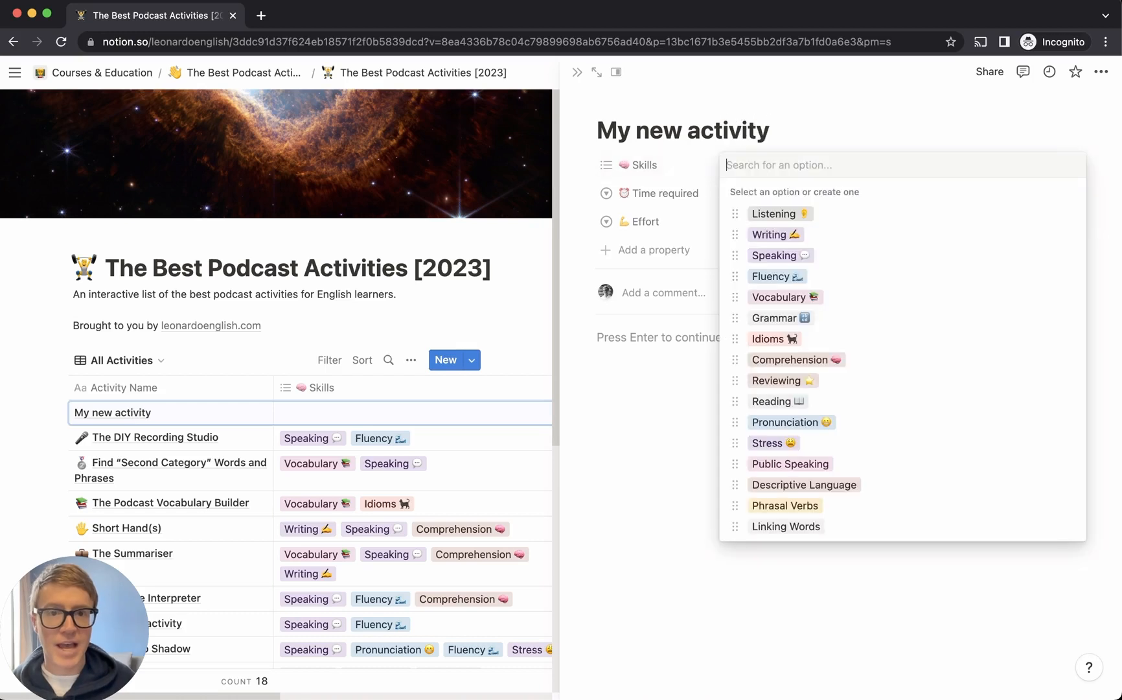
click(820, 214)
click(788, 233)
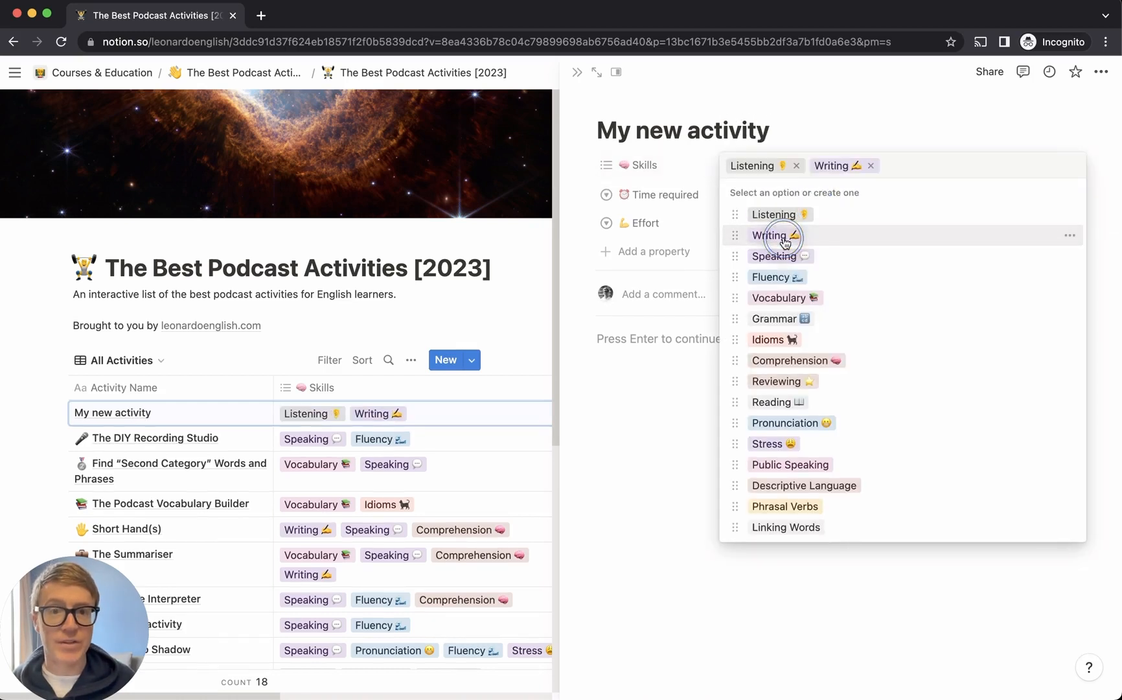
click(851, 113)
Give the new activity Long time required and Easy effort
click(777, 201)
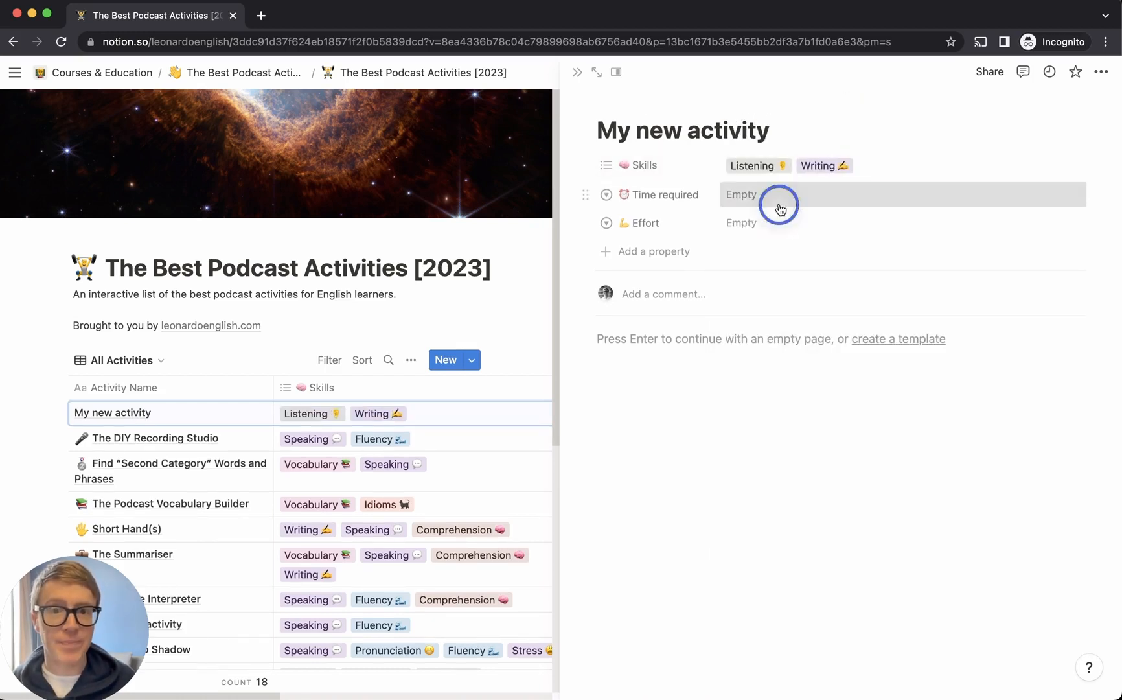
click(776, 284)
click(735, 228)
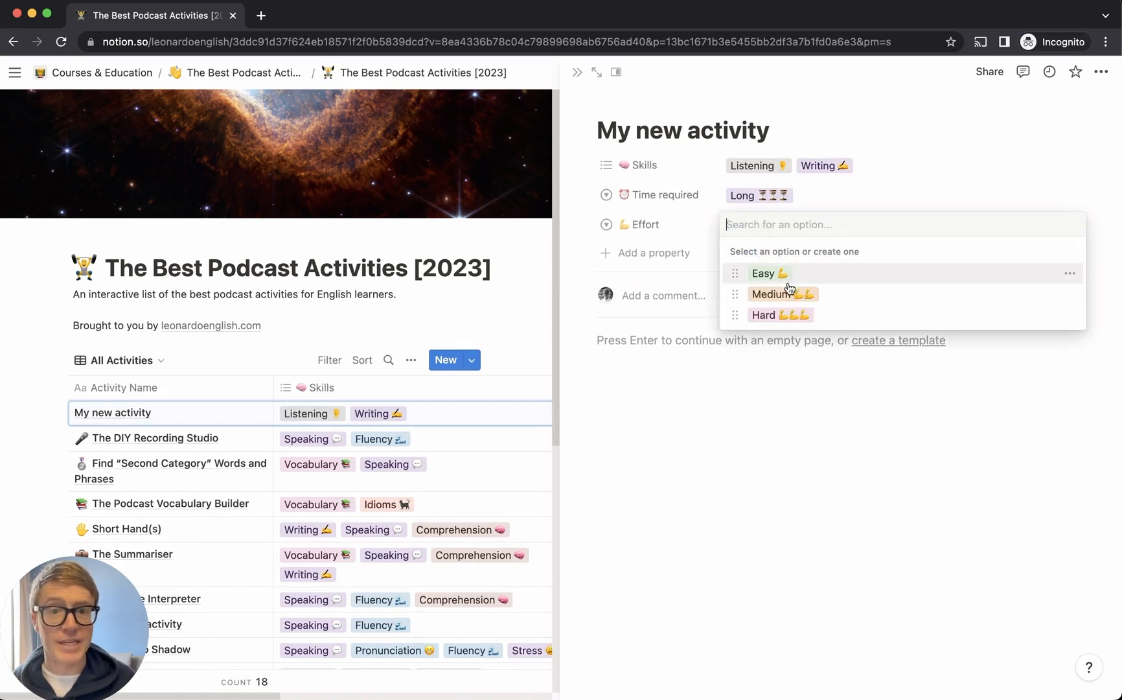
click(785, 278)
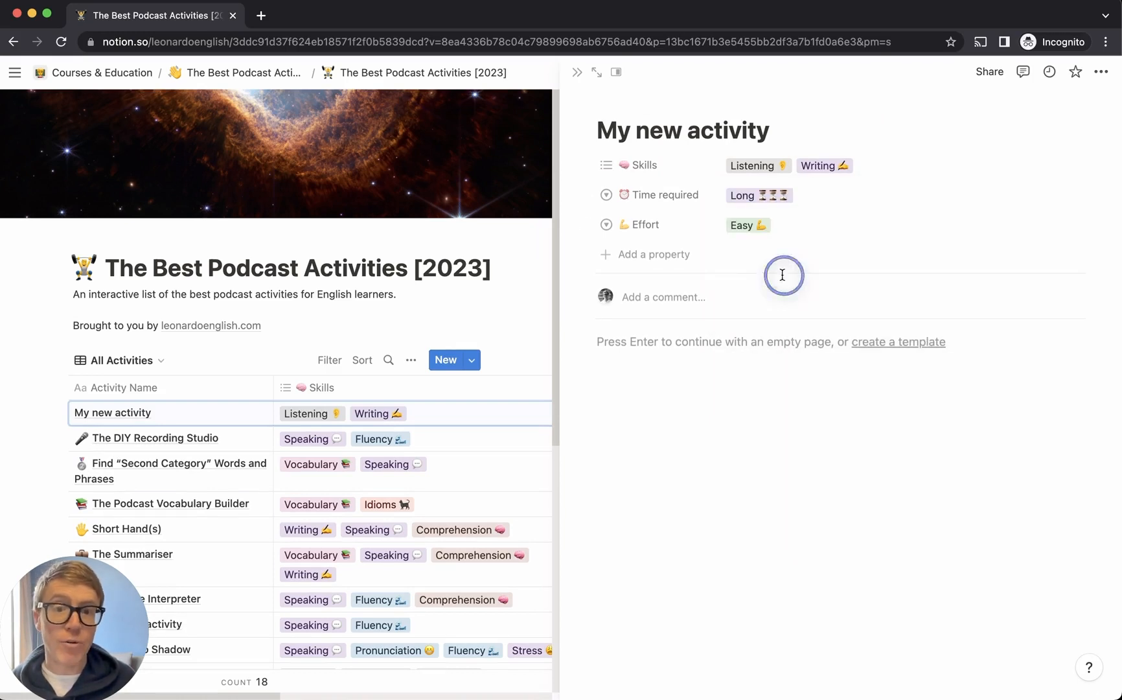
click(691, 344)
Write 'Instructions for me:' with a numbered list Do this, Do that, Do this, then close the peek
text(Instruc)
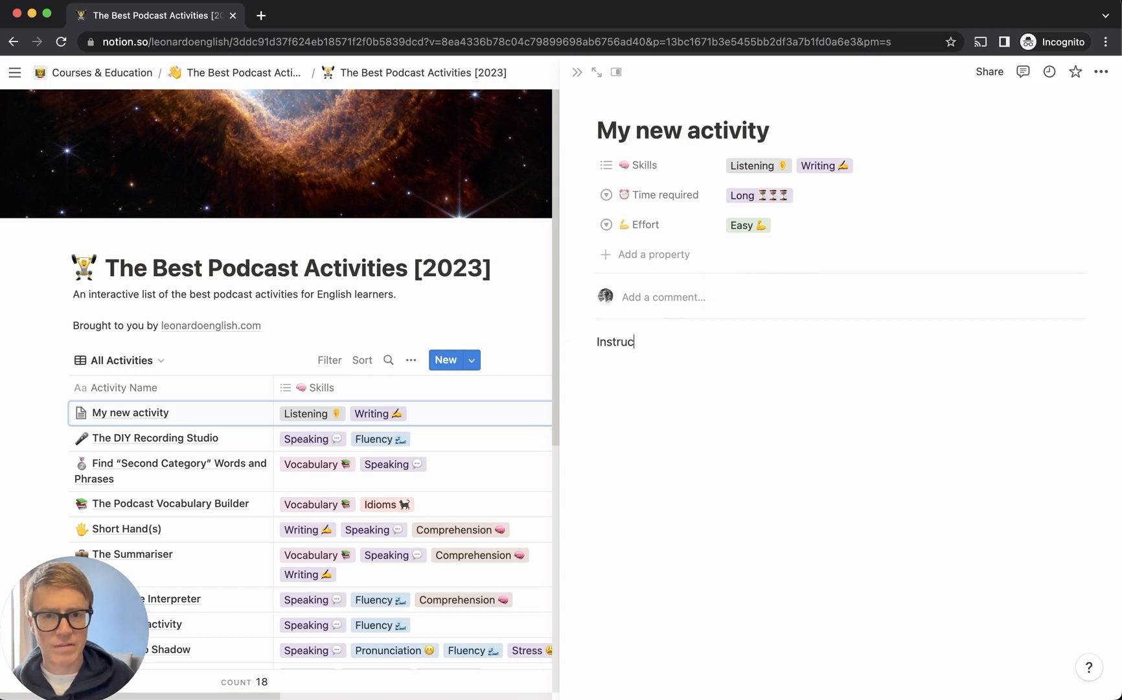
text(tions for me:)
key(Return)
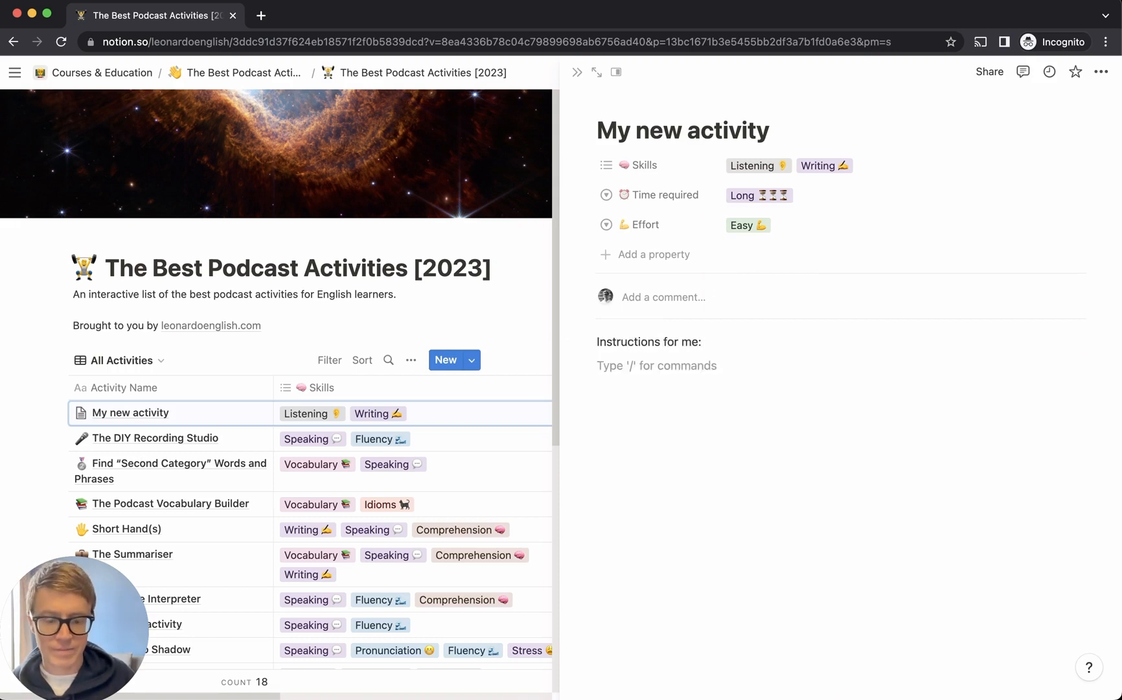
text(1. Do this)
key(Return)
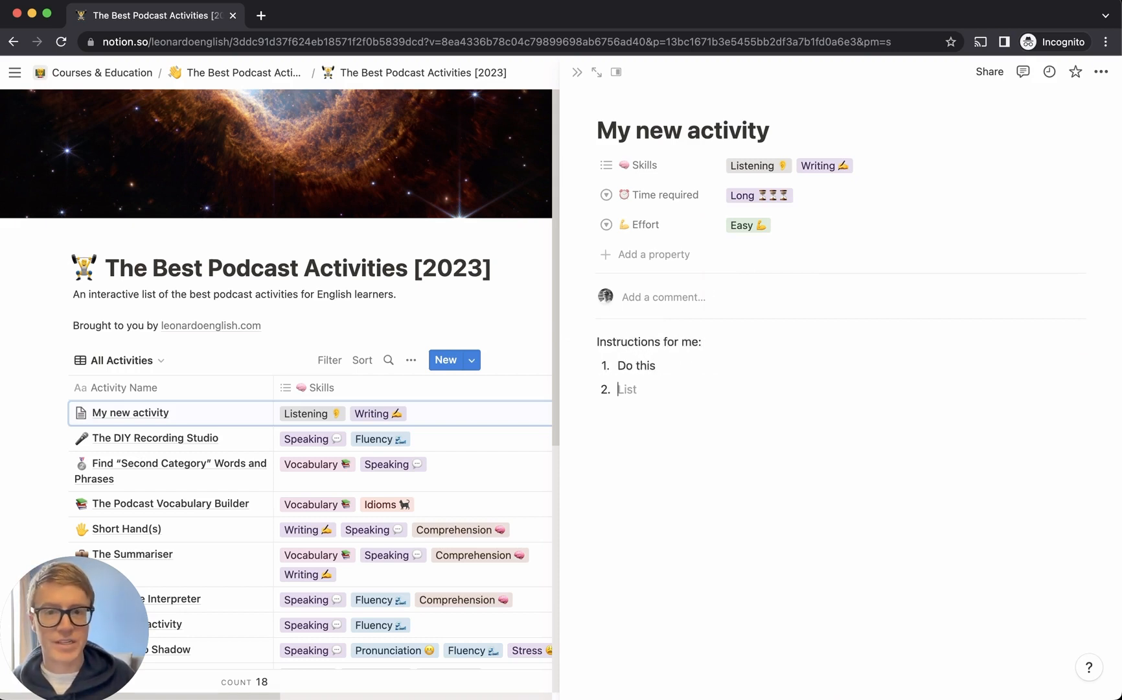
text(Do that)
key(Return)
text(Do thi)
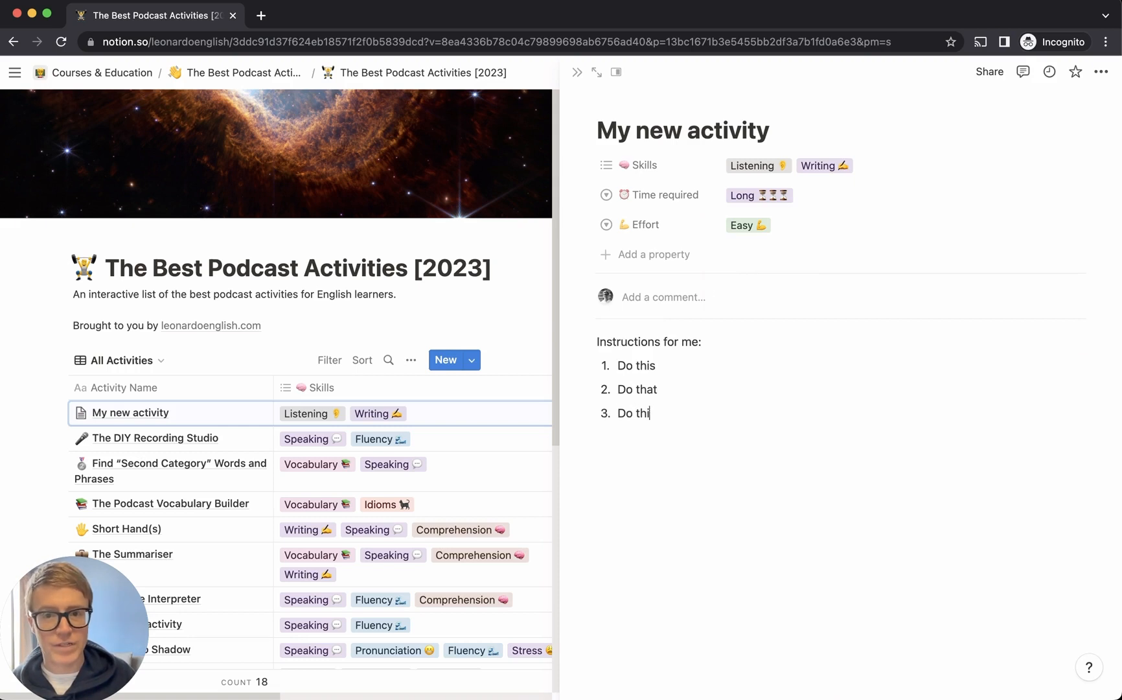
text(s)
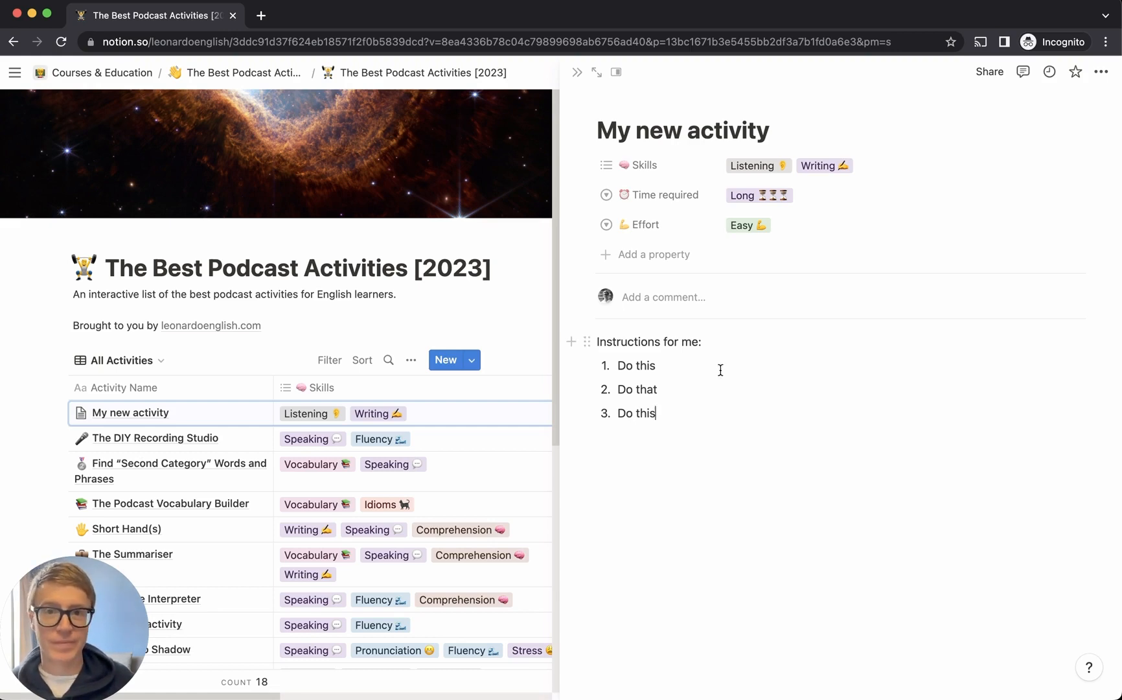
key(Escape)
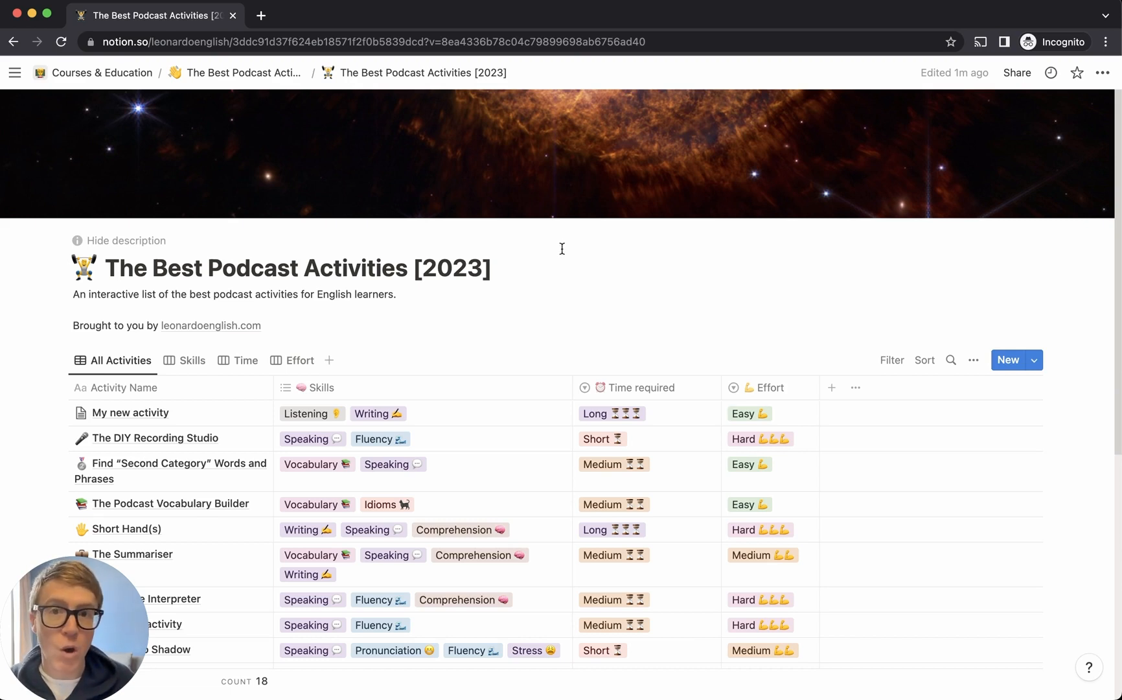
Add a Status property, rename its In progress option starting with 'To', and start a new view
click(831, 388)
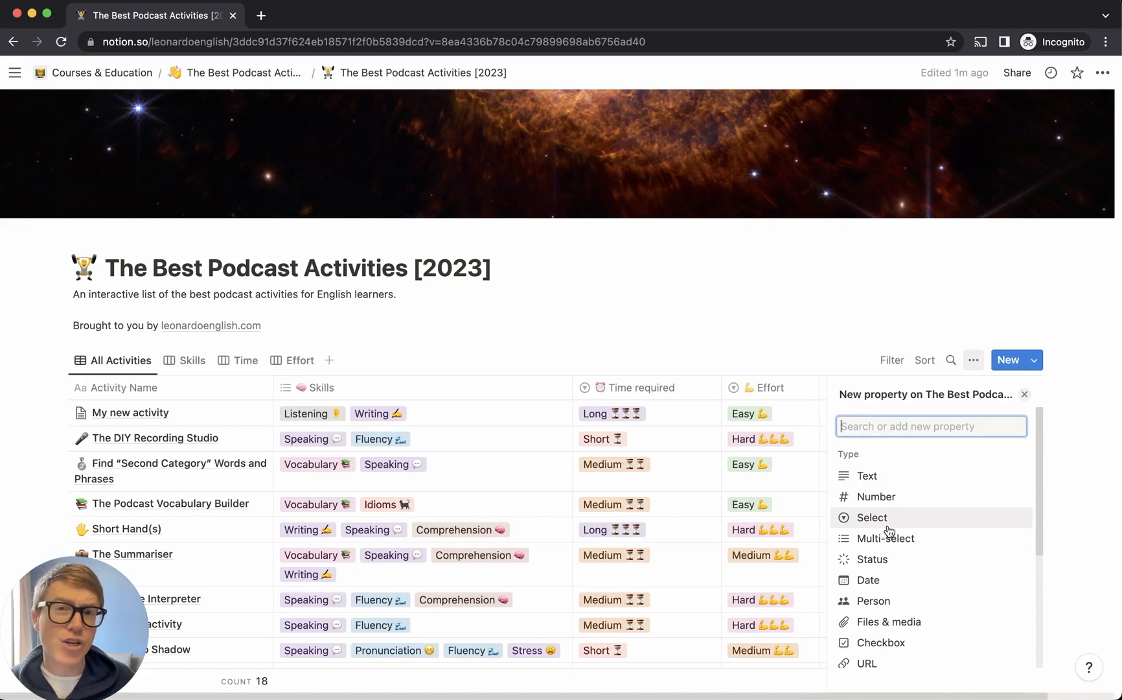
click(889, 561)
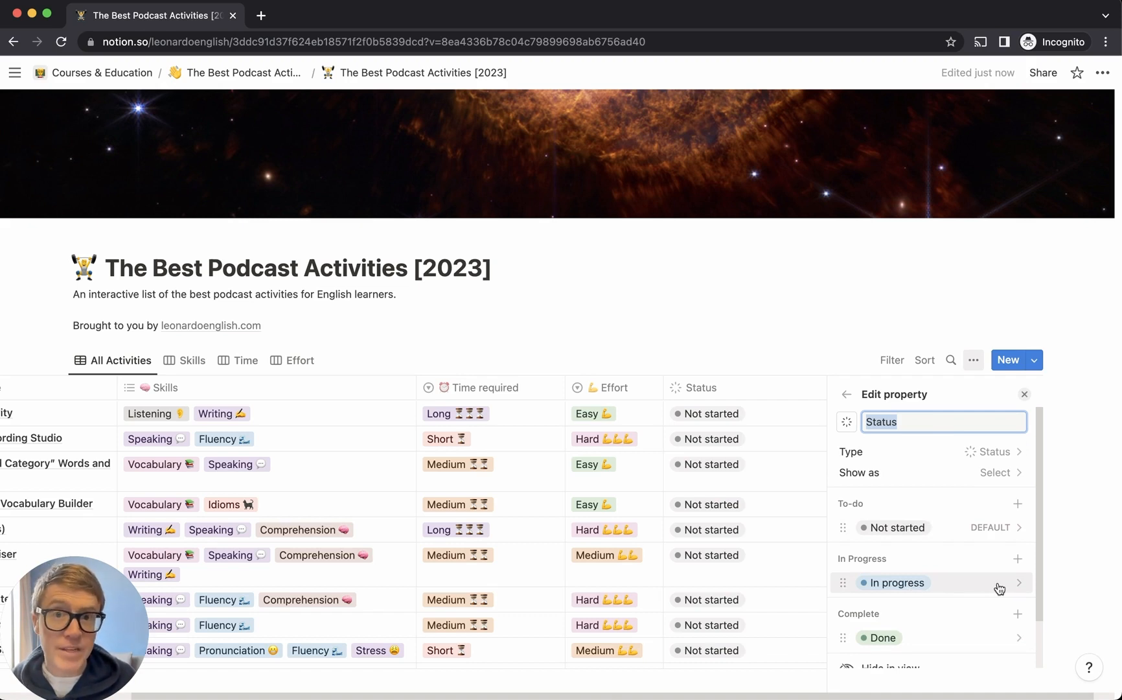
click(908, 583)
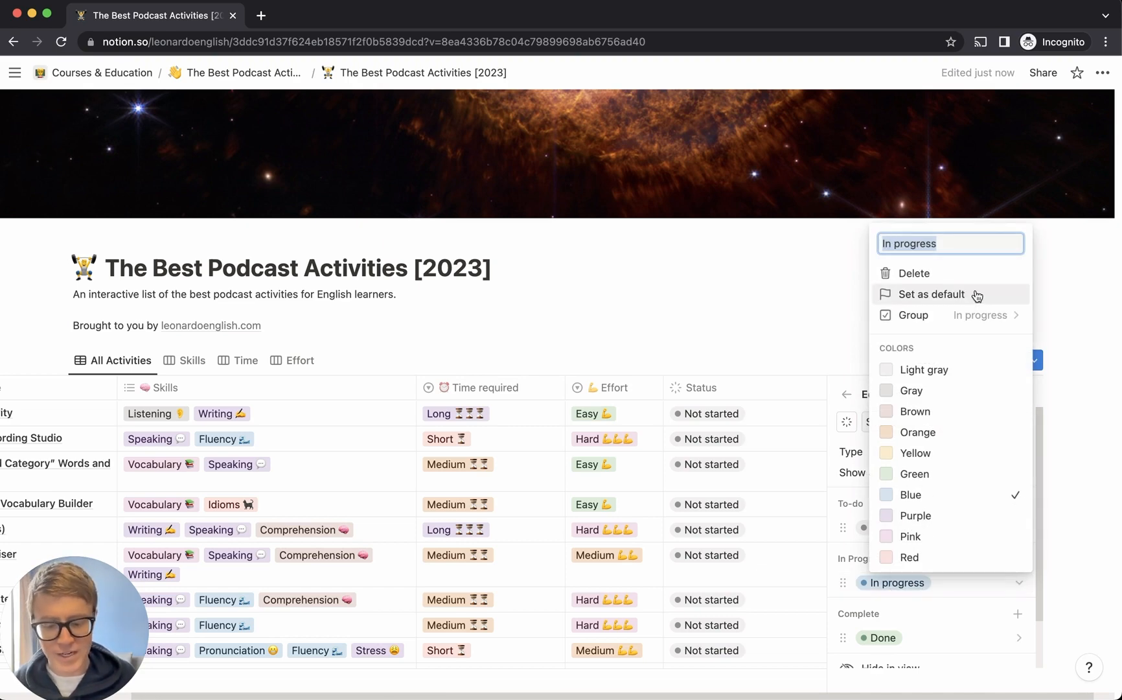
text(To)
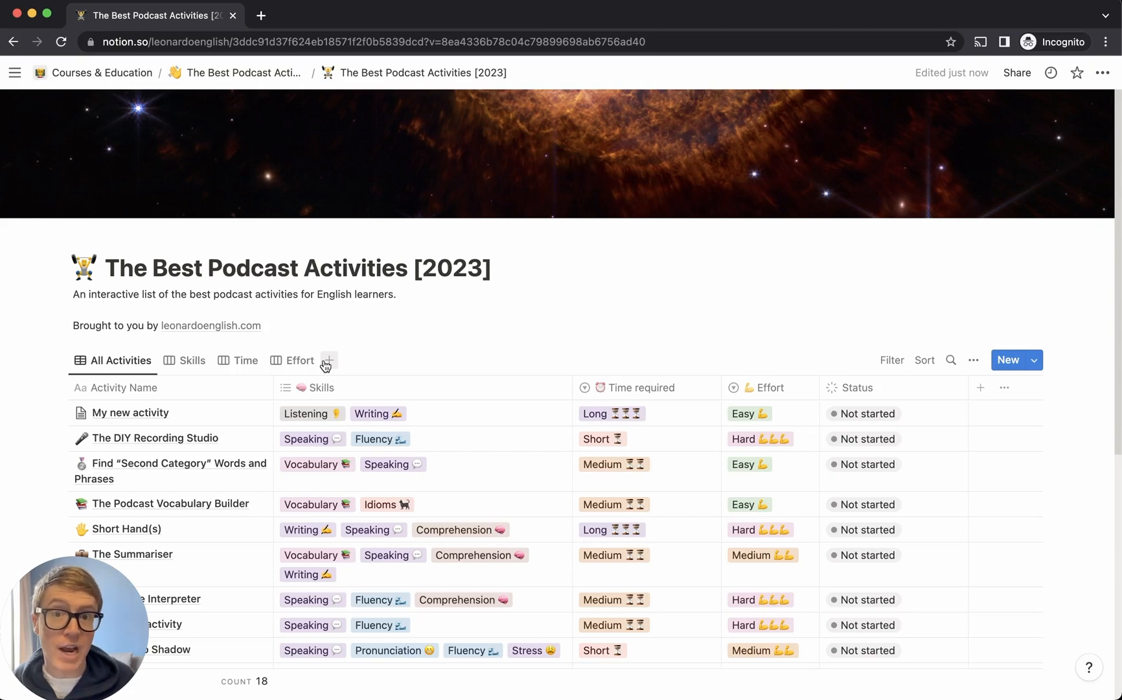
click(327, 362)
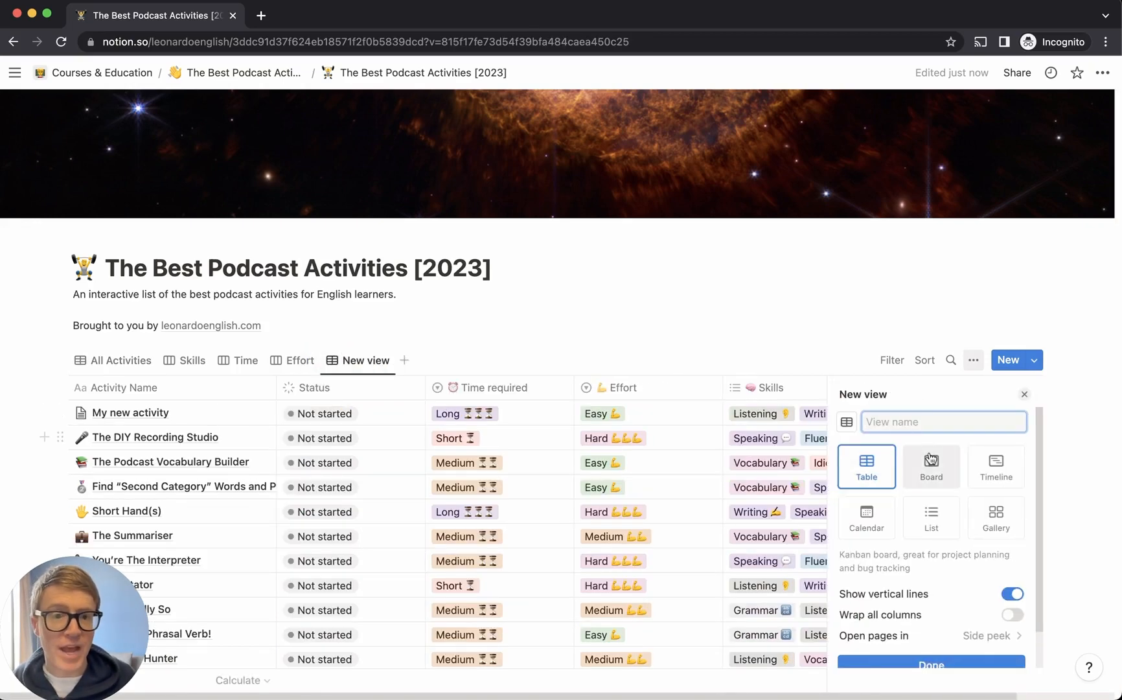
Make the new view a Board grouped by Status into Not started, To do tomorrow and Done
click(944, 464)
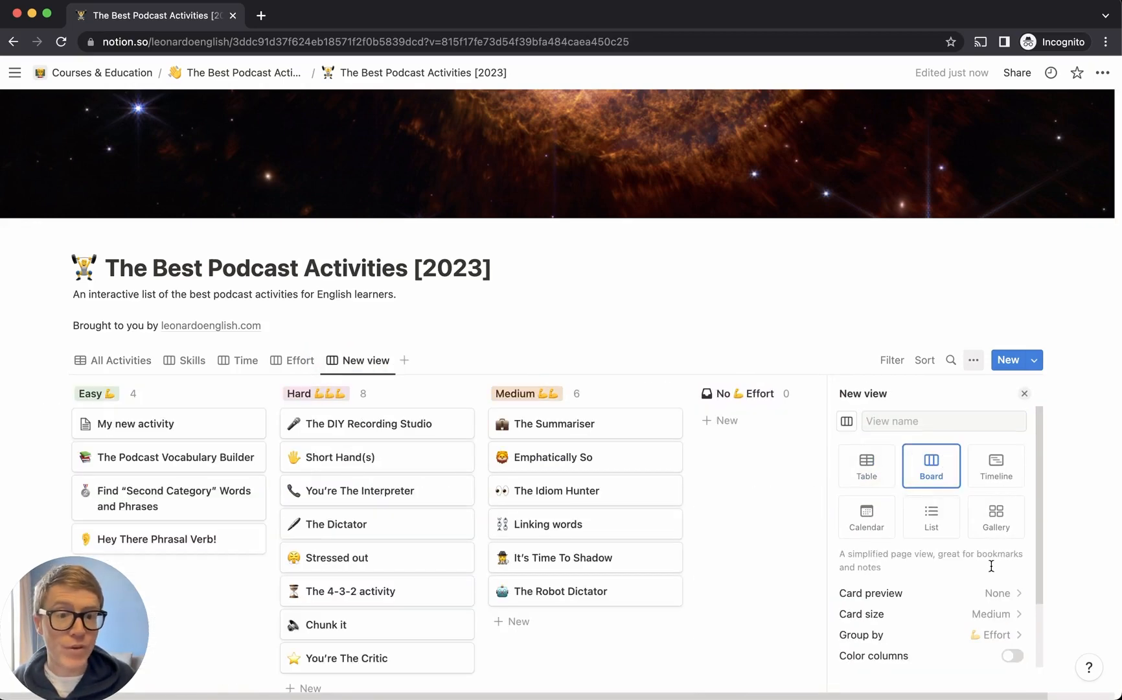
scroll(994, 612, down, 1)
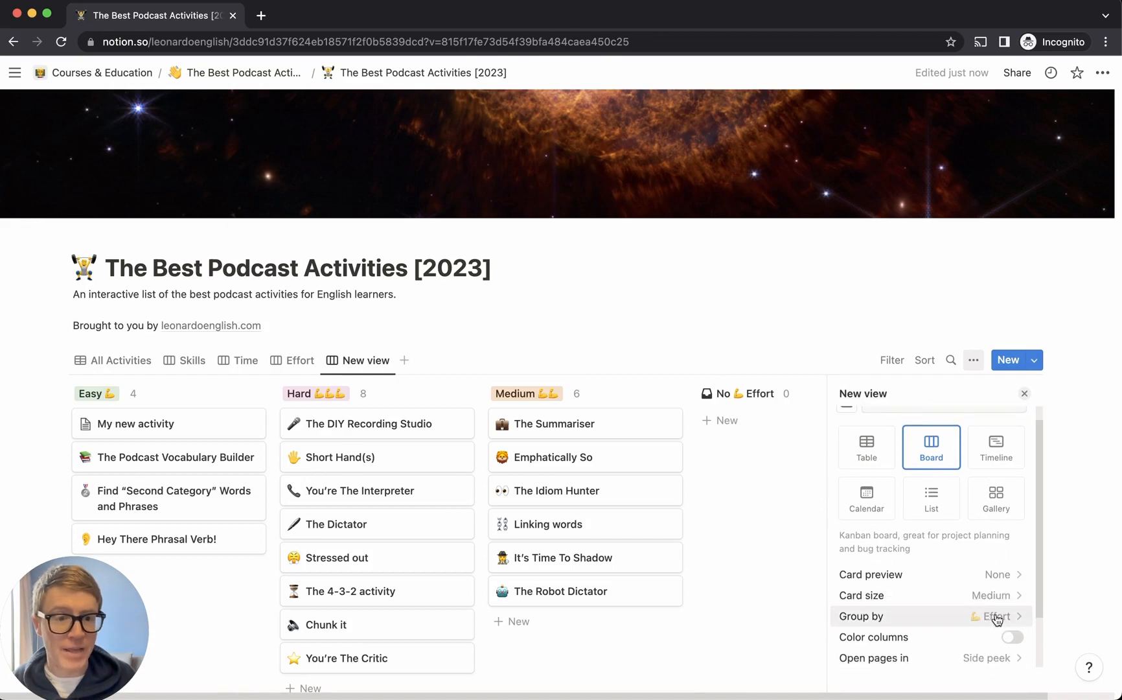
click(998, 615)
click(994, 421)
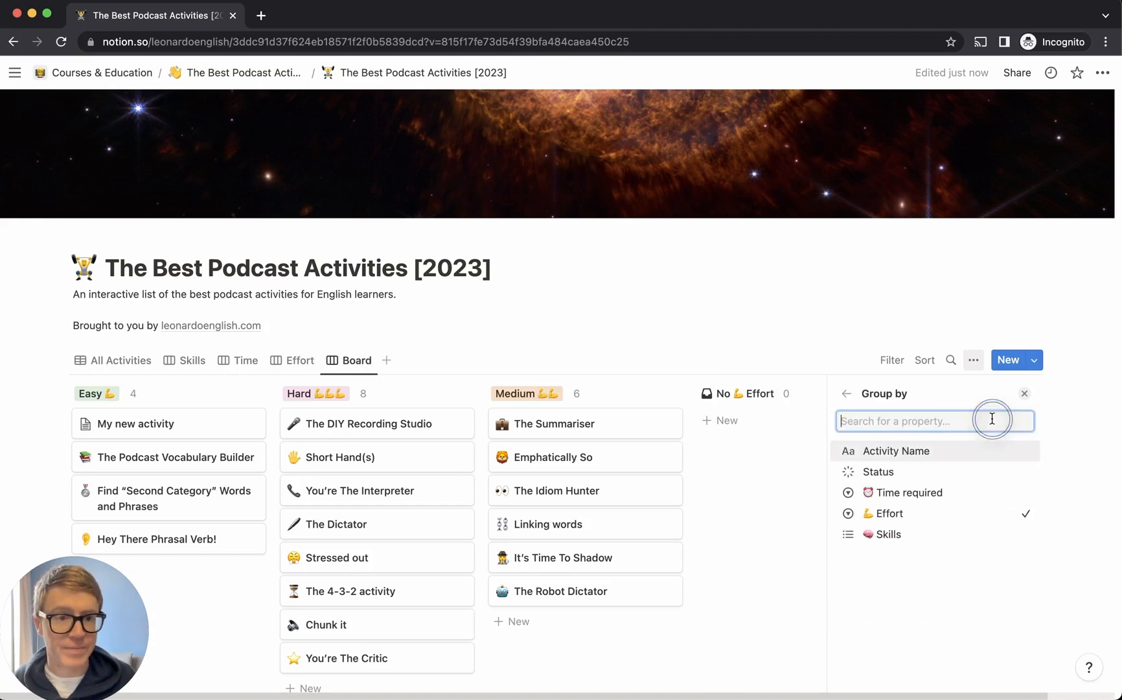
click(915, 476)
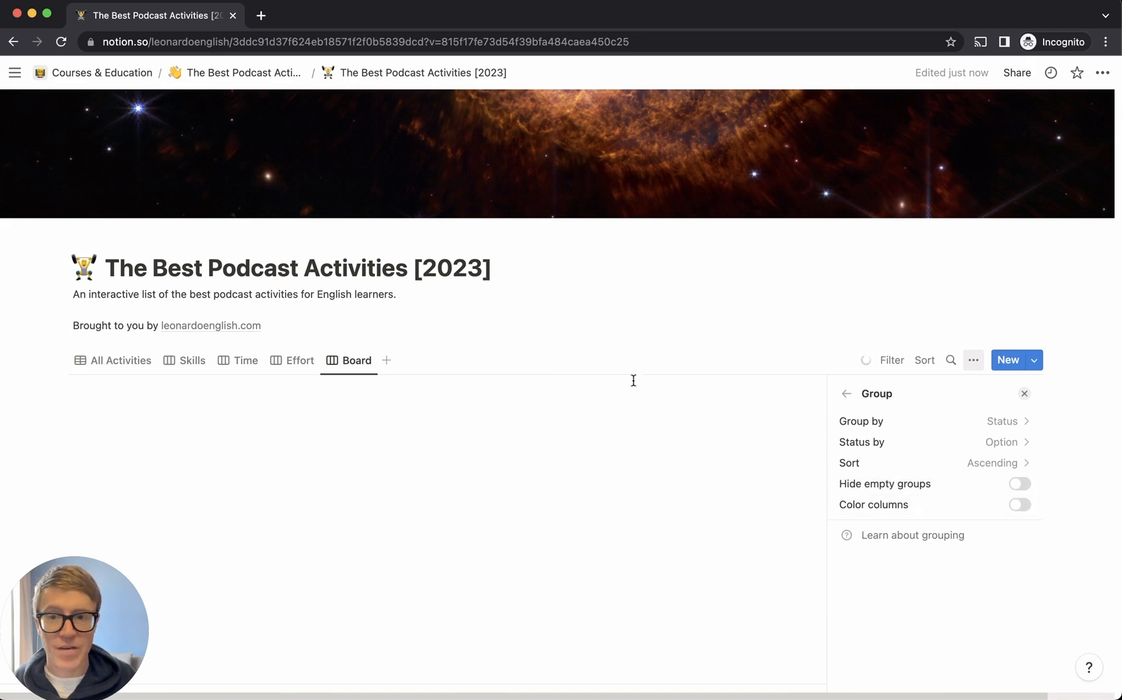
click(802, 344)
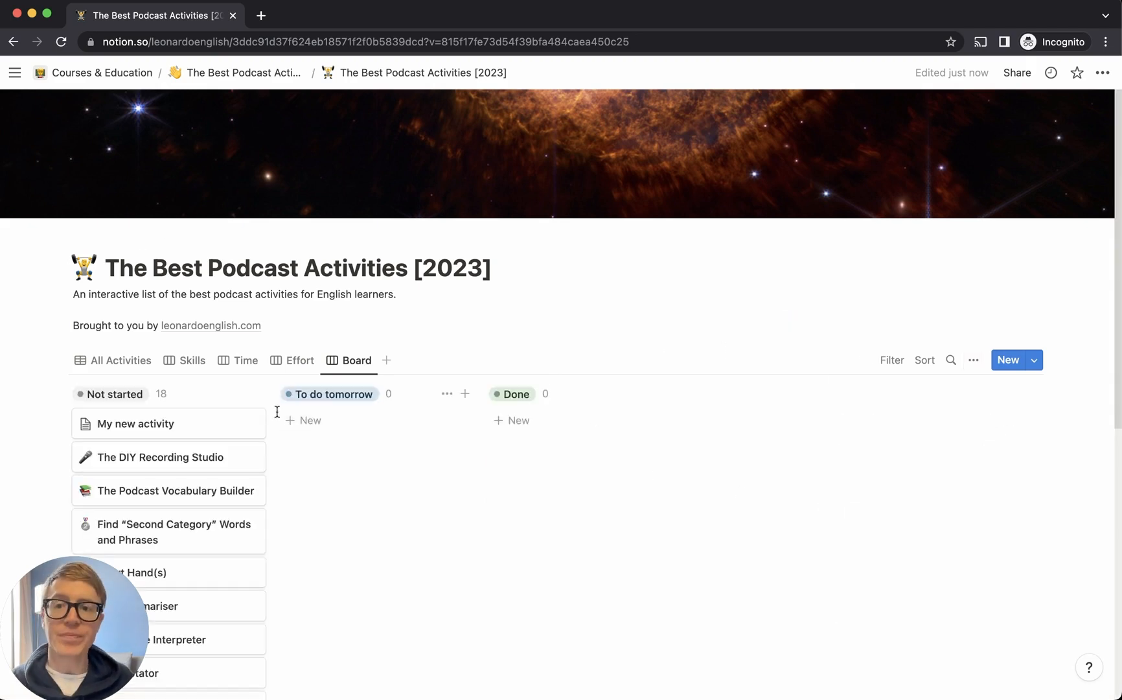
Move The Podcast Vocabulary Builder card from Not started into the Done column
scroll(248, 426, down, 3)
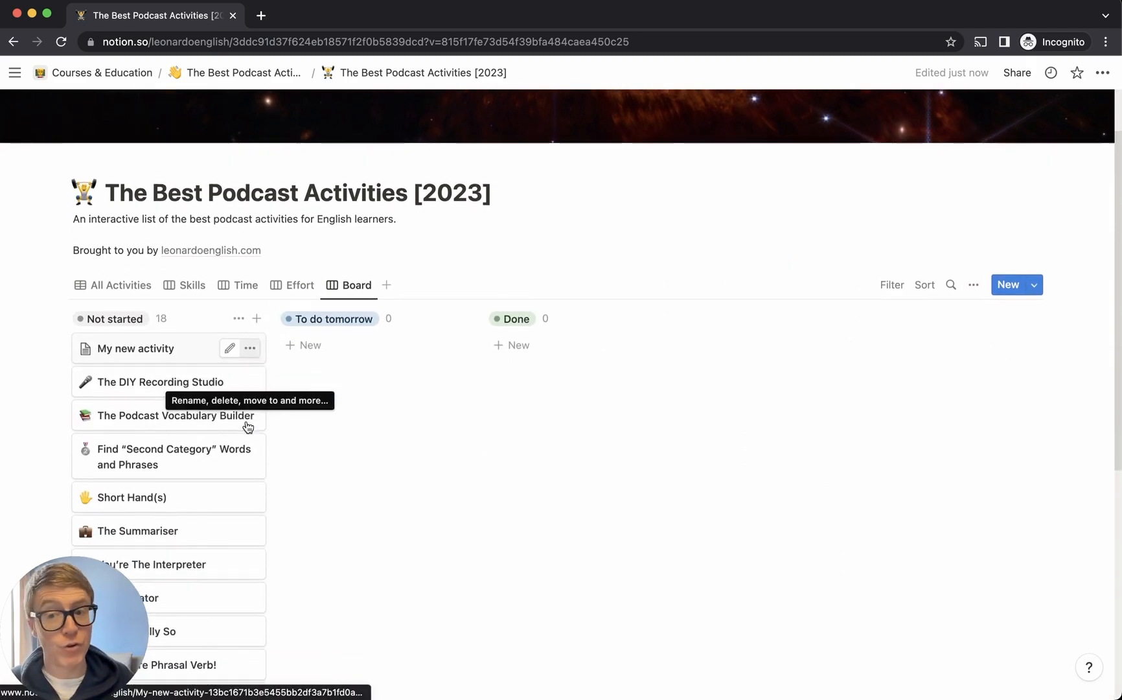
scroll(285, 480, down, 3)
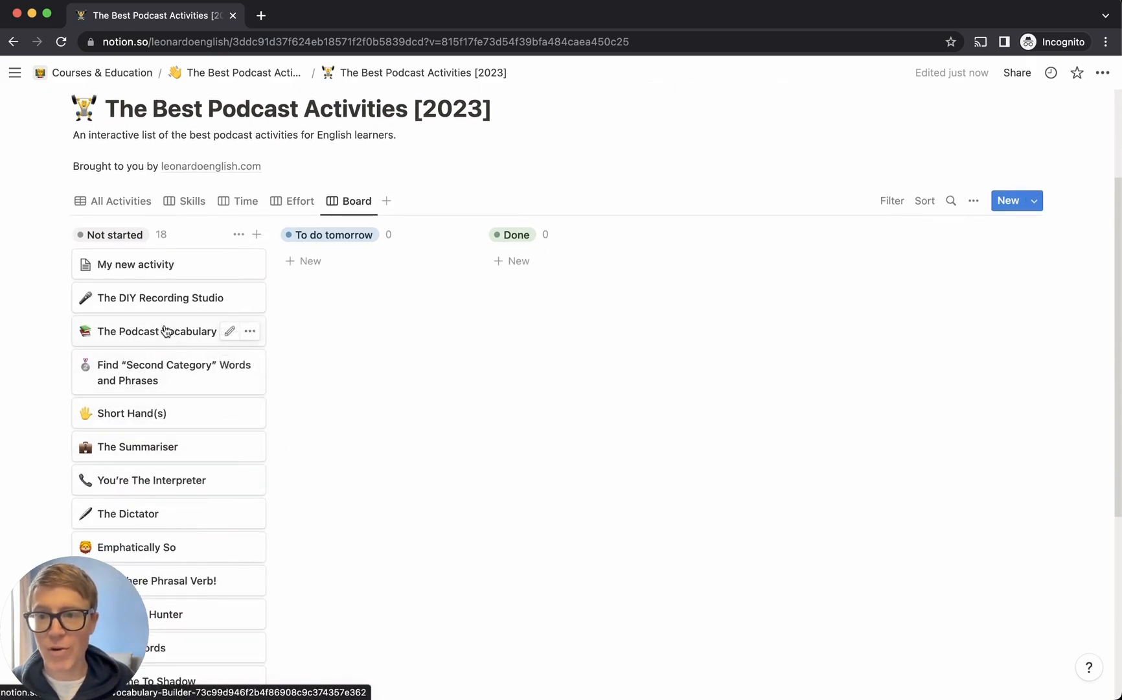
drag(153, 333, 523, 275)
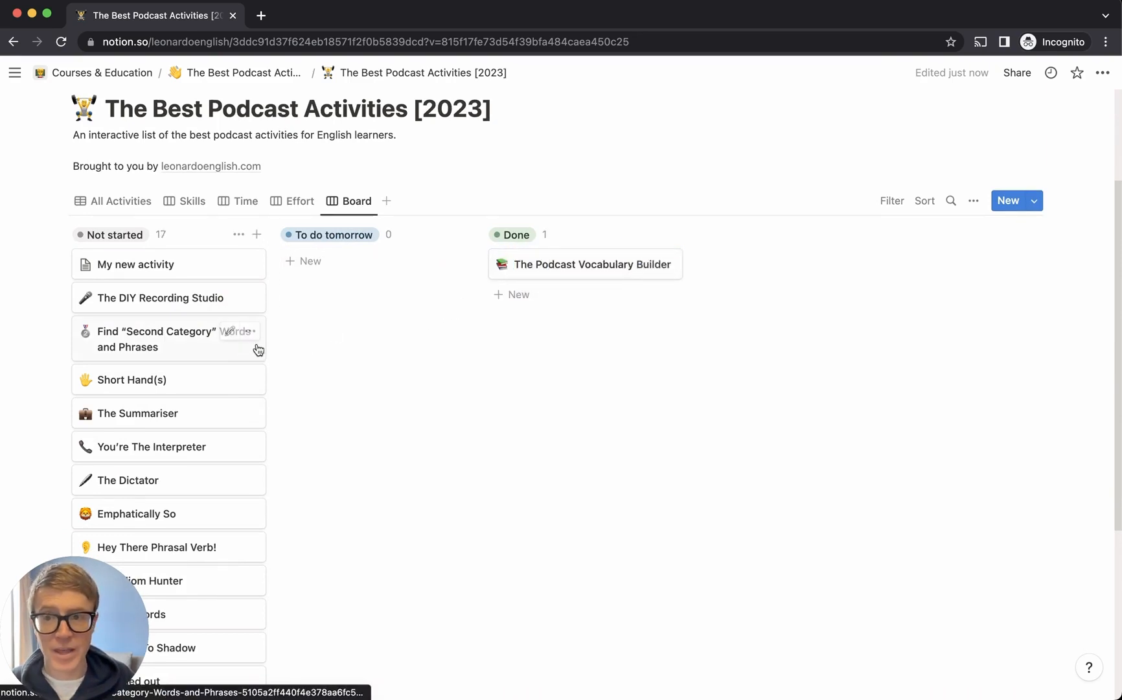
scroll(159, 492, down, 1)
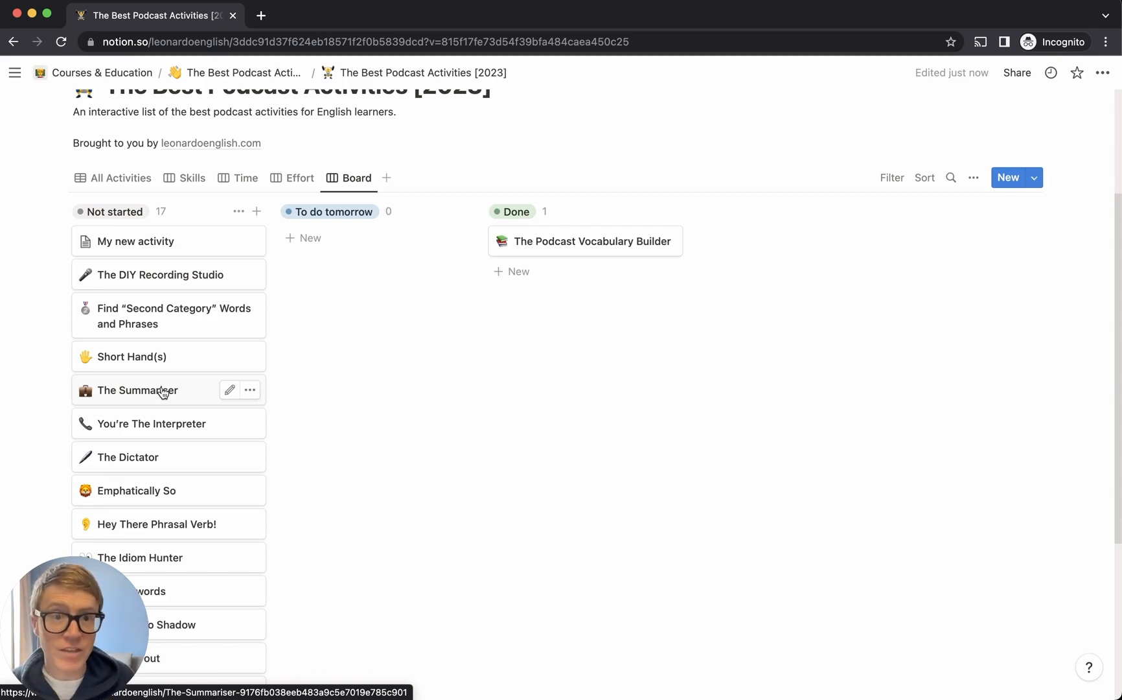
Make the board cards display the Time required, Effort and Skills properties
click(973, 178)
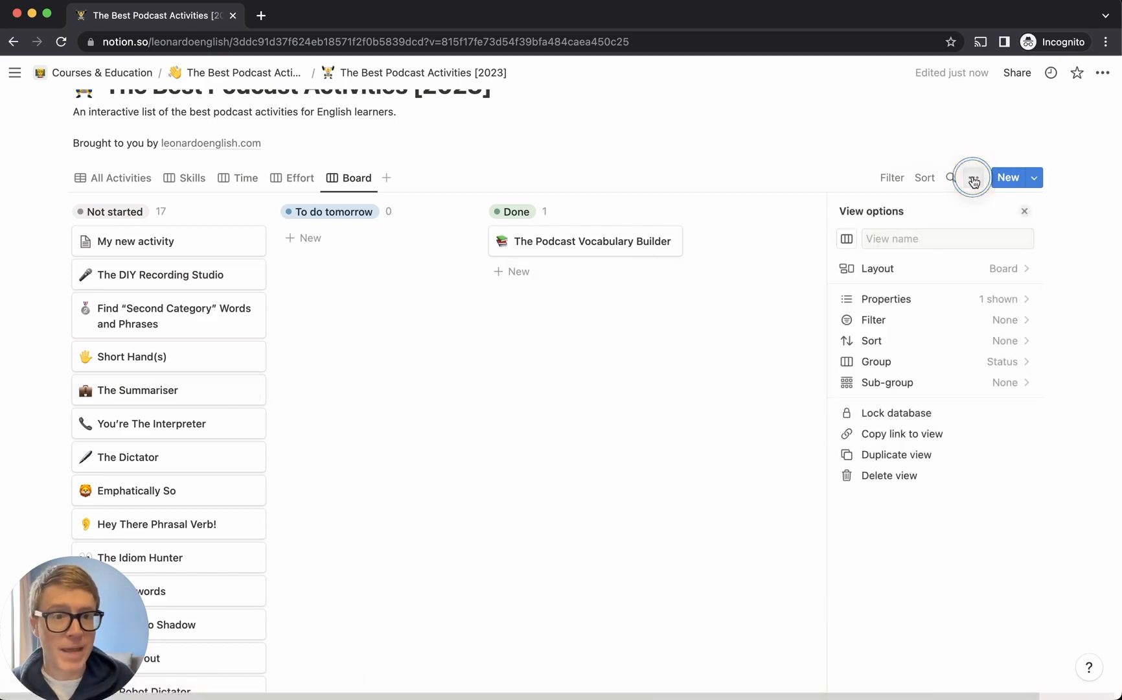
click(927, 303)
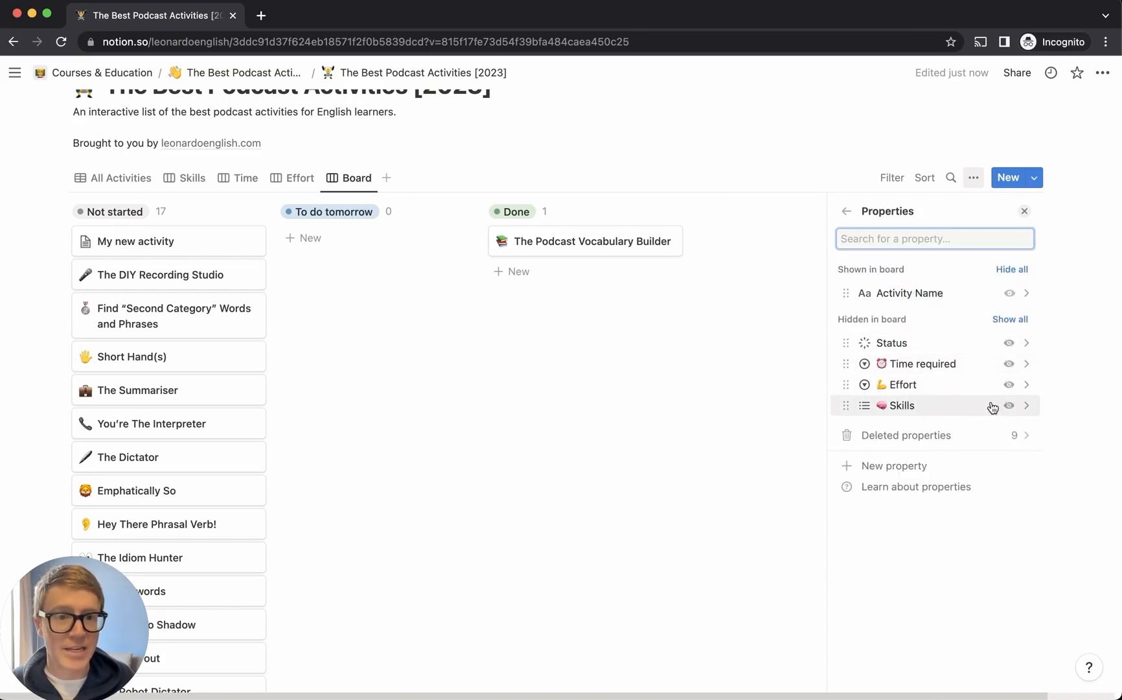
click(1008, 365)
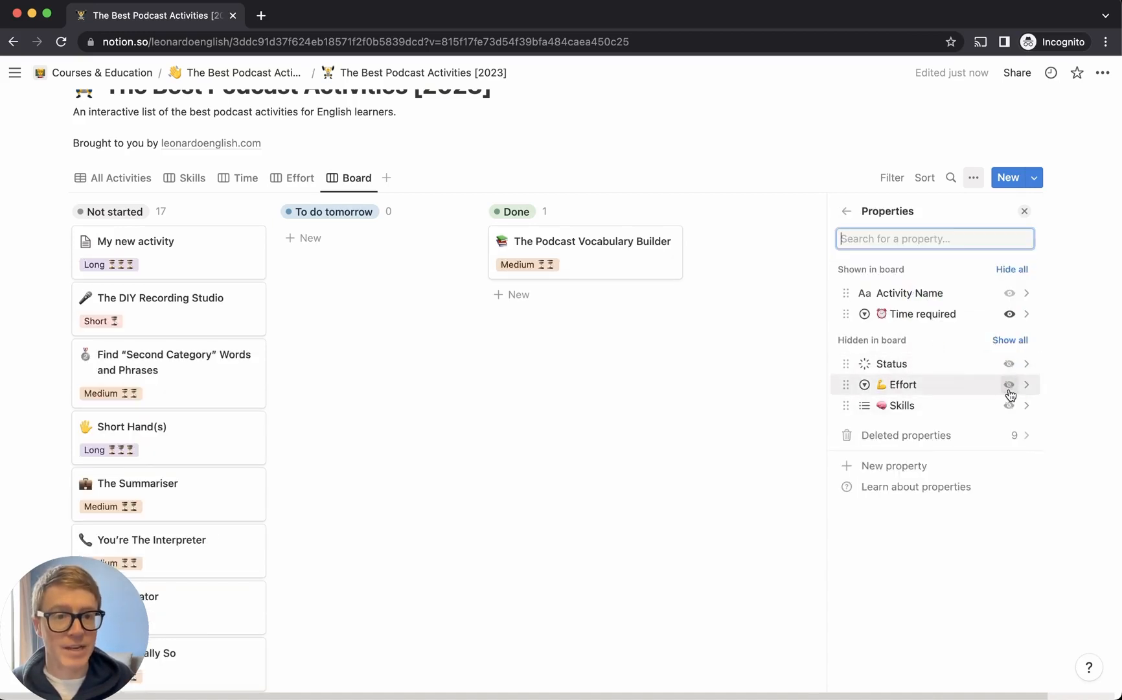
click(1009, 384)
click(1009, 405)
click(829, 149)
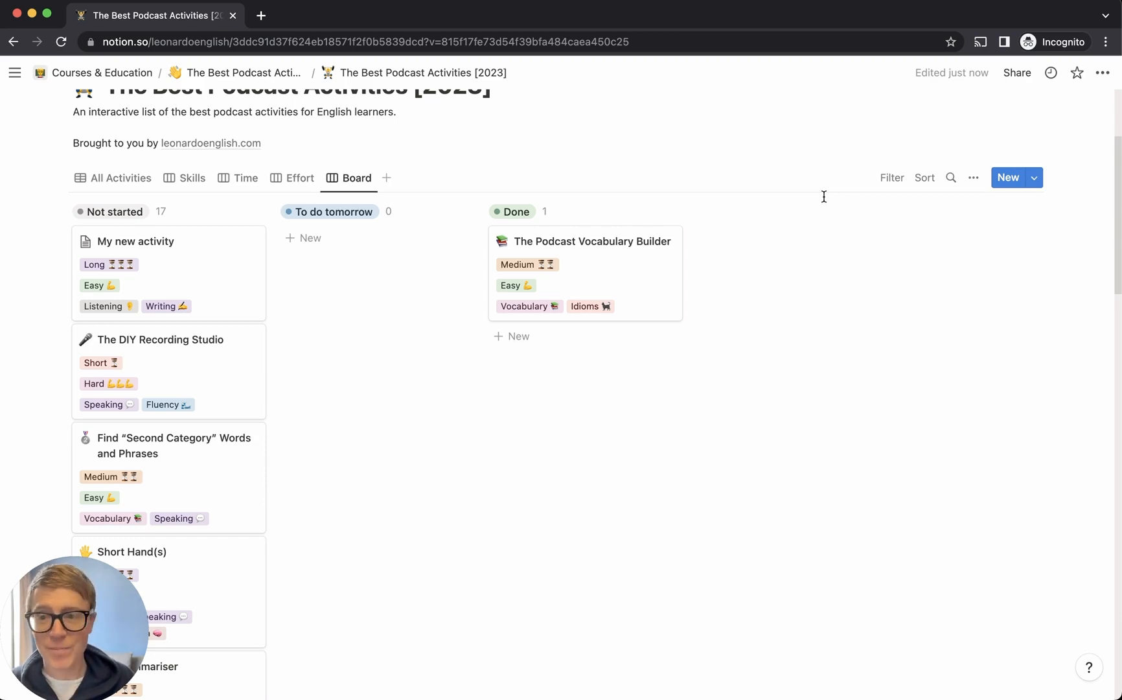
scroll(311, 349, down, 1)
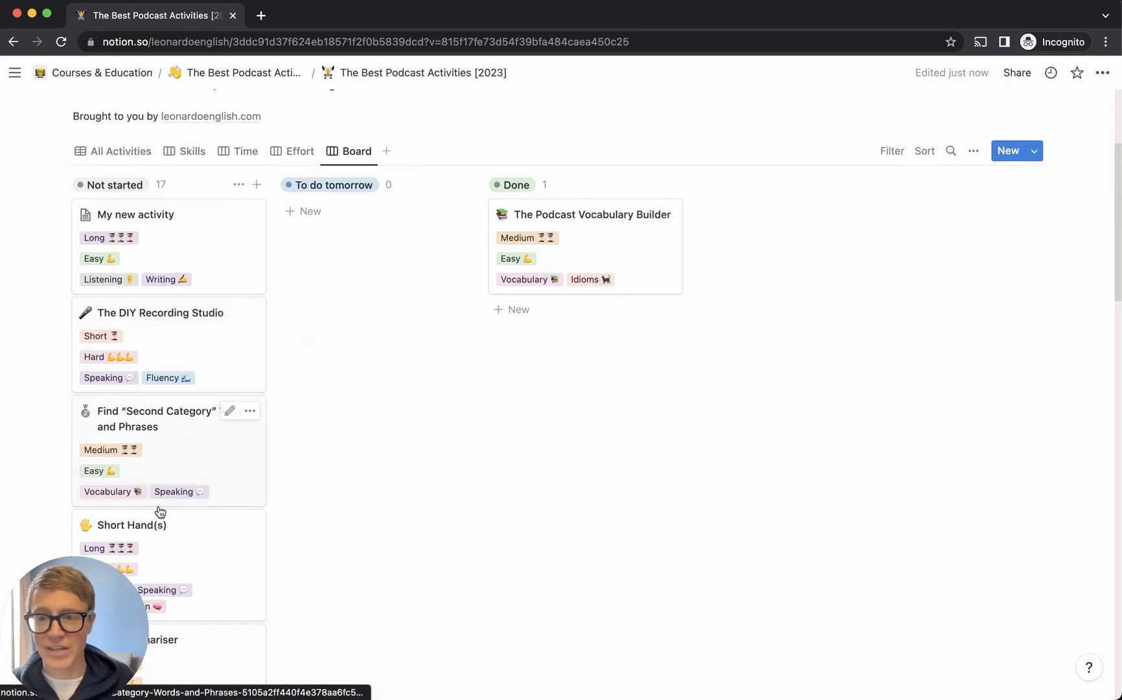
Move Short Hand(s) via To do tomorrow into Done, below The Podcast Vocabulary Builder
drag(194, 538, 364, 243)
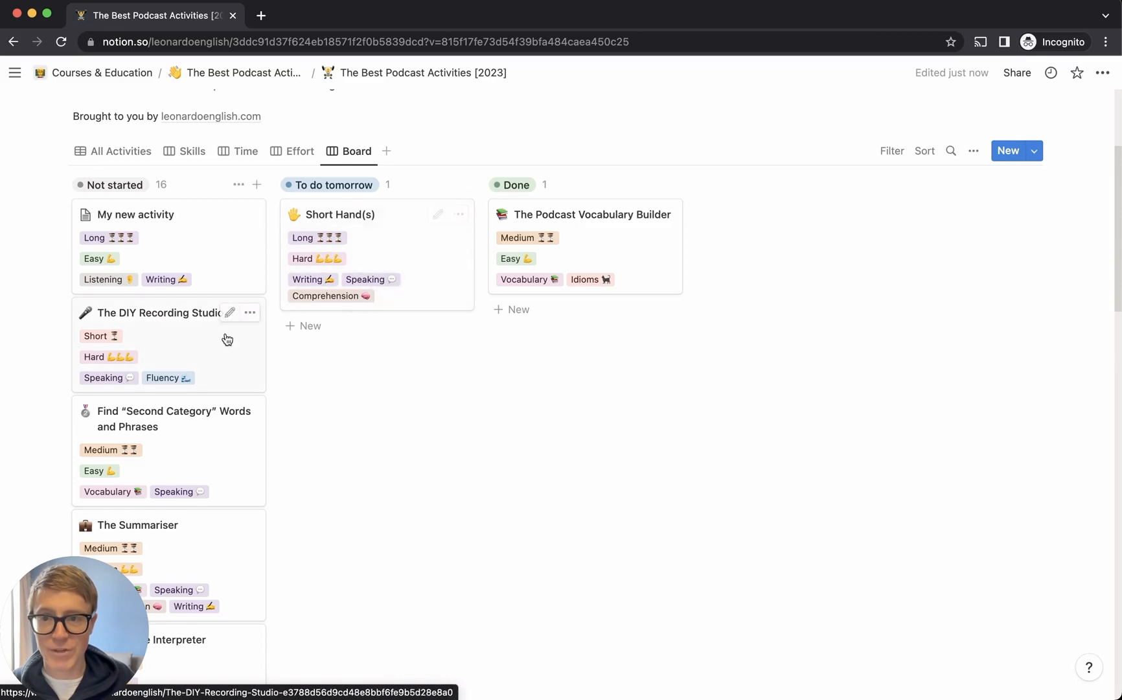
scroll(223, 336, down, 1)
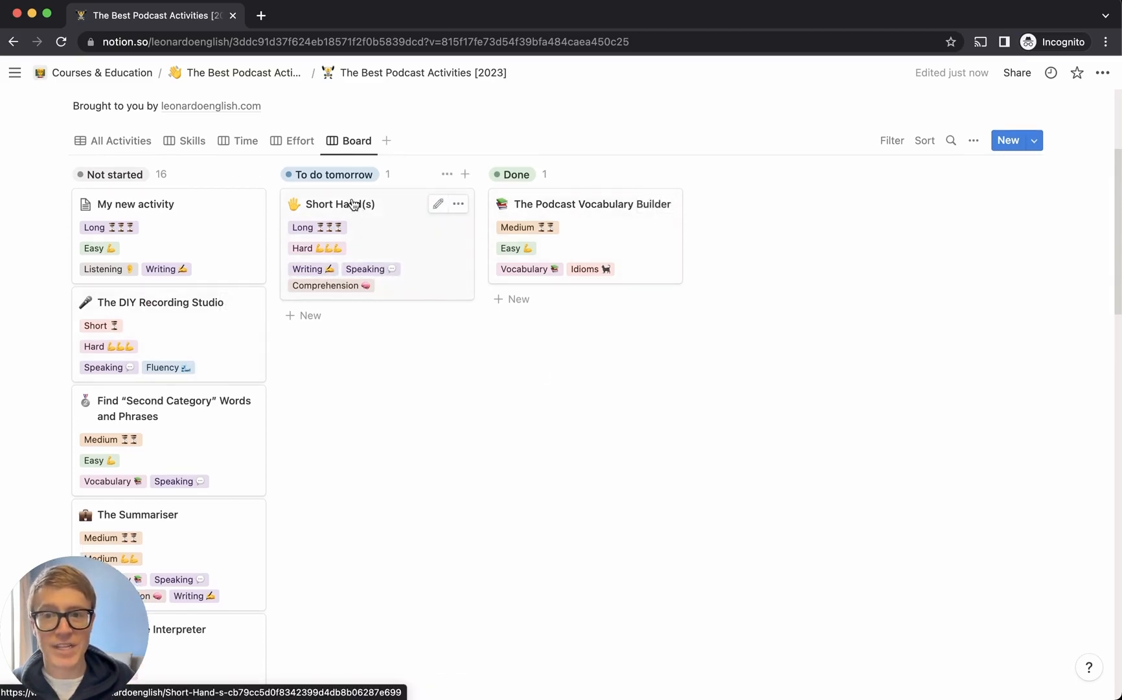
drag(357, 203, 582, 321)
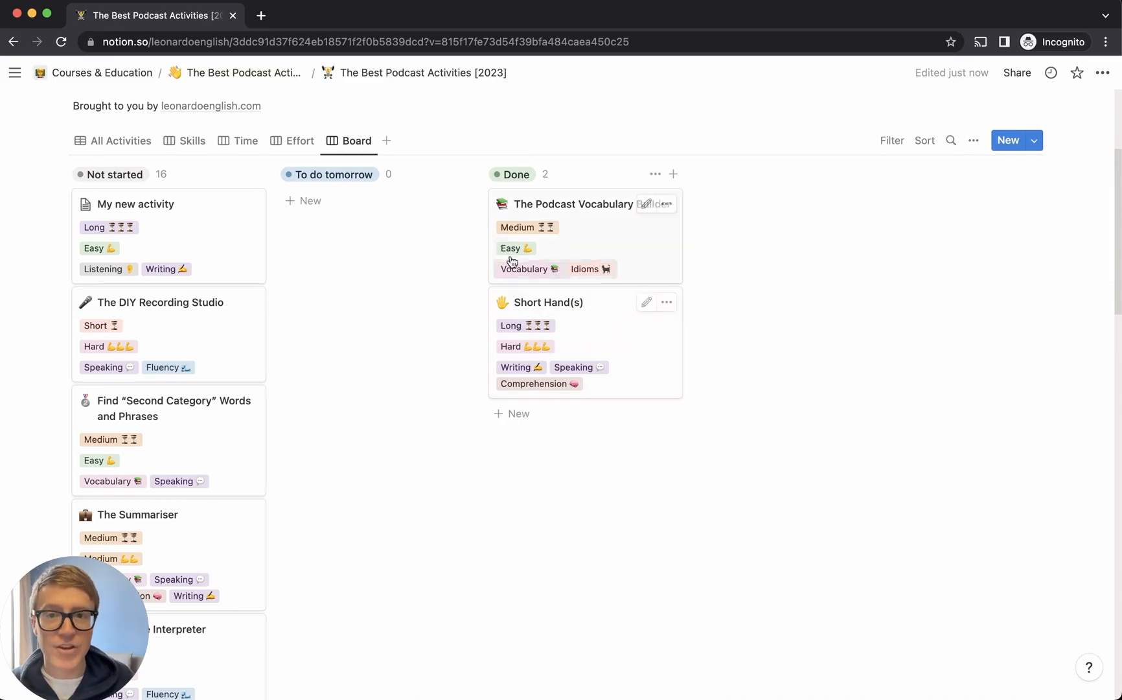
click(561, 206)
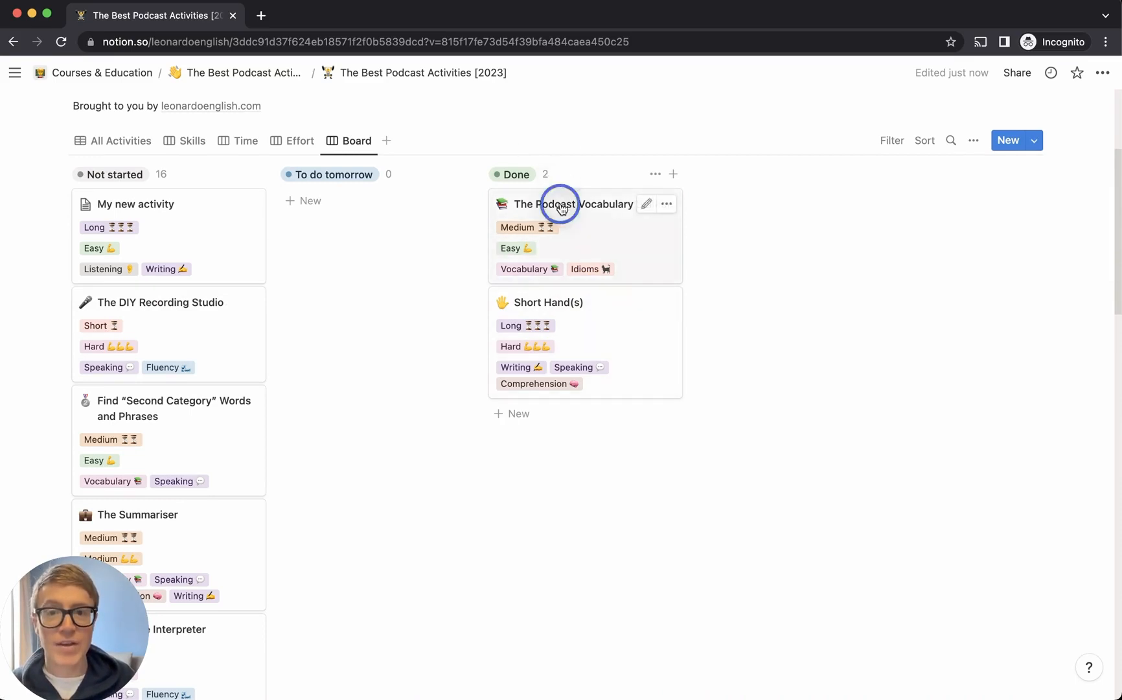
Post the comment "I did this - it was great" on The Podcast Vocabulary Builder
click(708, 326)
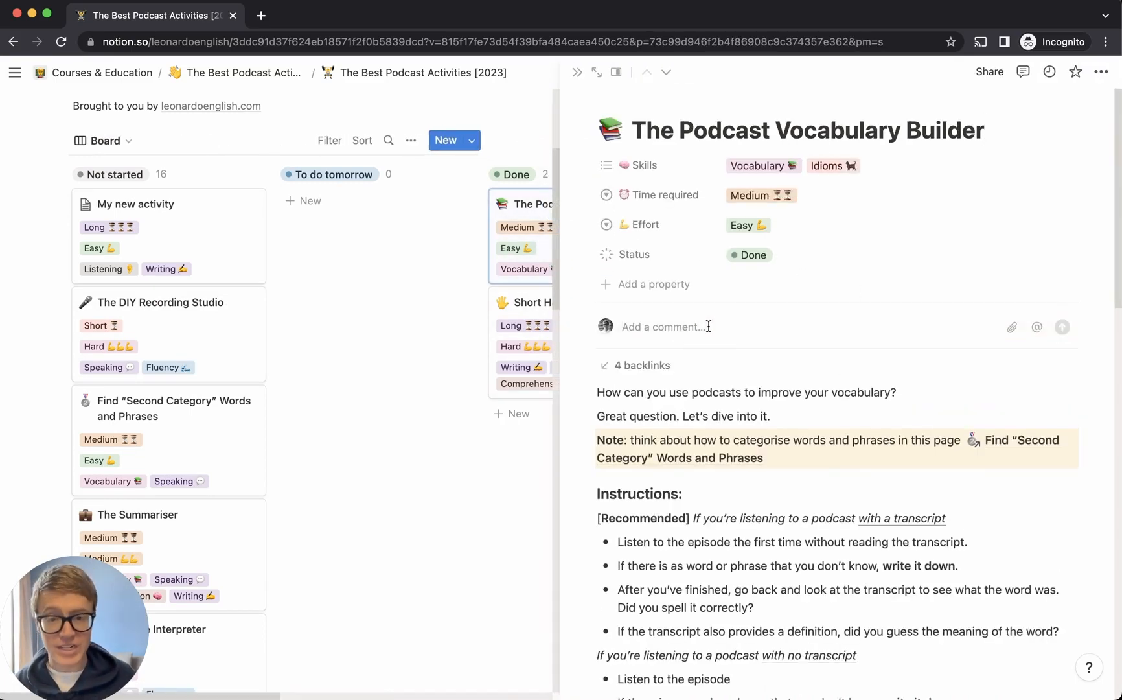
text(I did this - it was great)
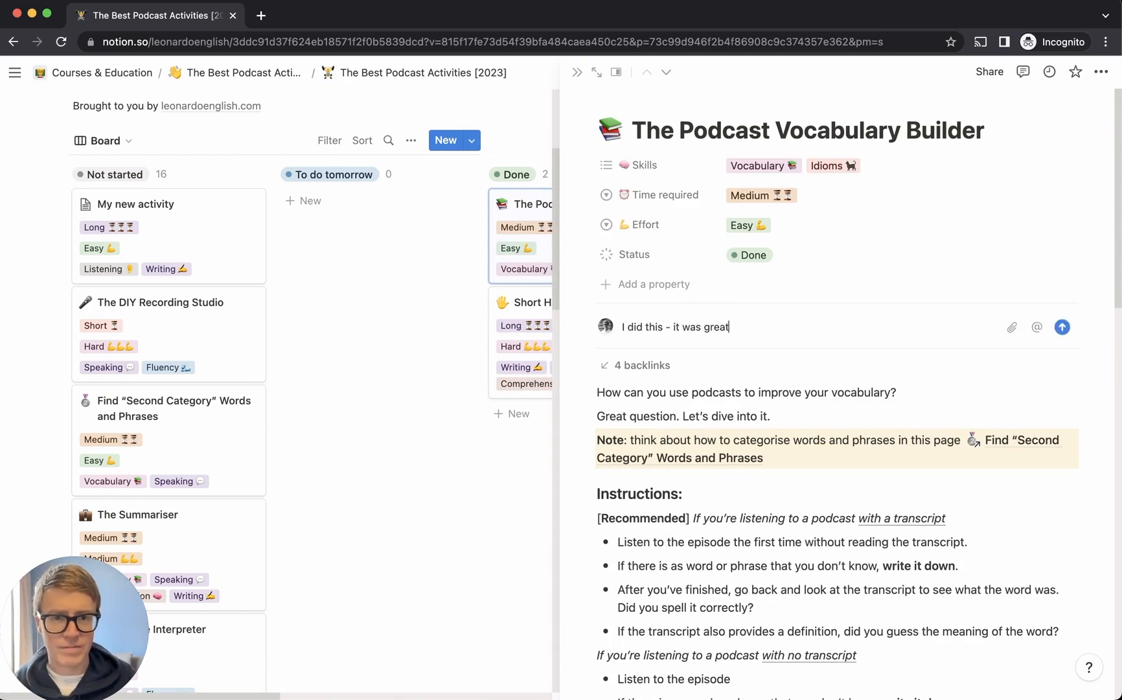
key(Return)
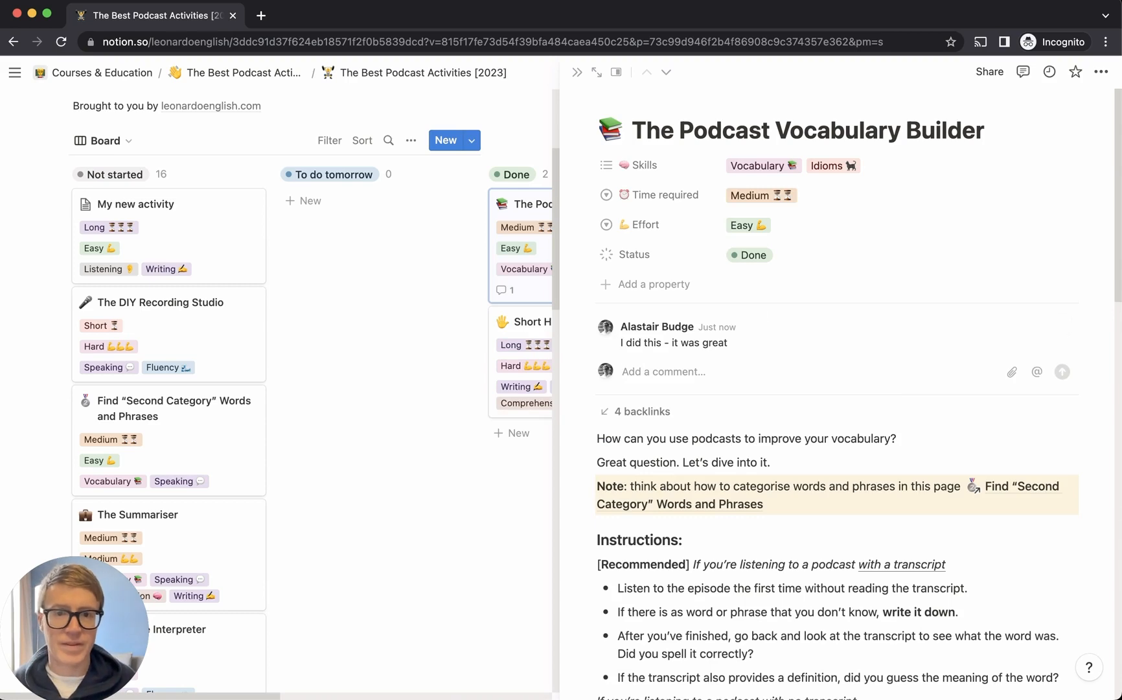
click(572, 76)
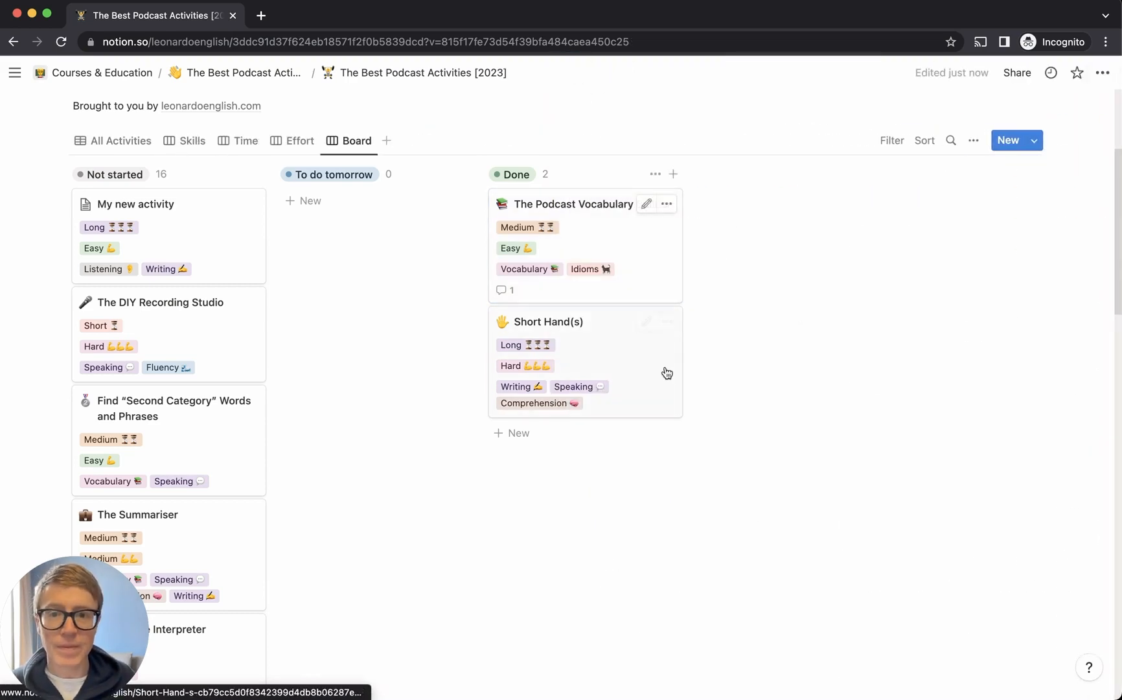
Select both Done cards and move them to the top of Not started
drag(725, 499, 619, 271)
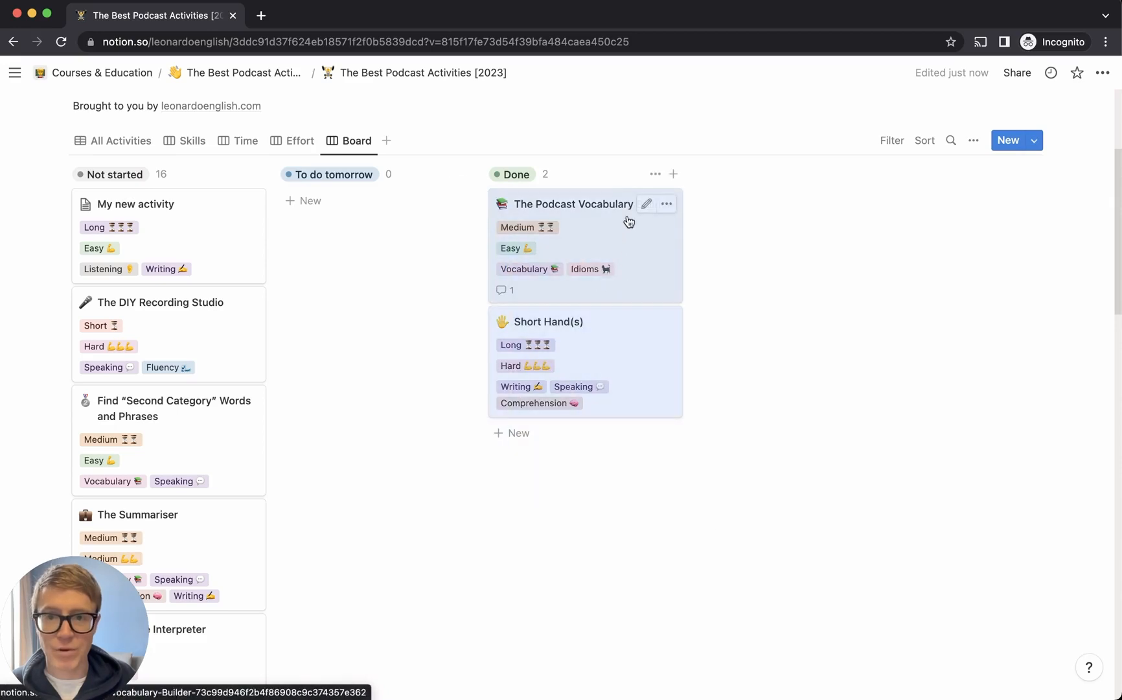
drag(626, 220, 237, 266)
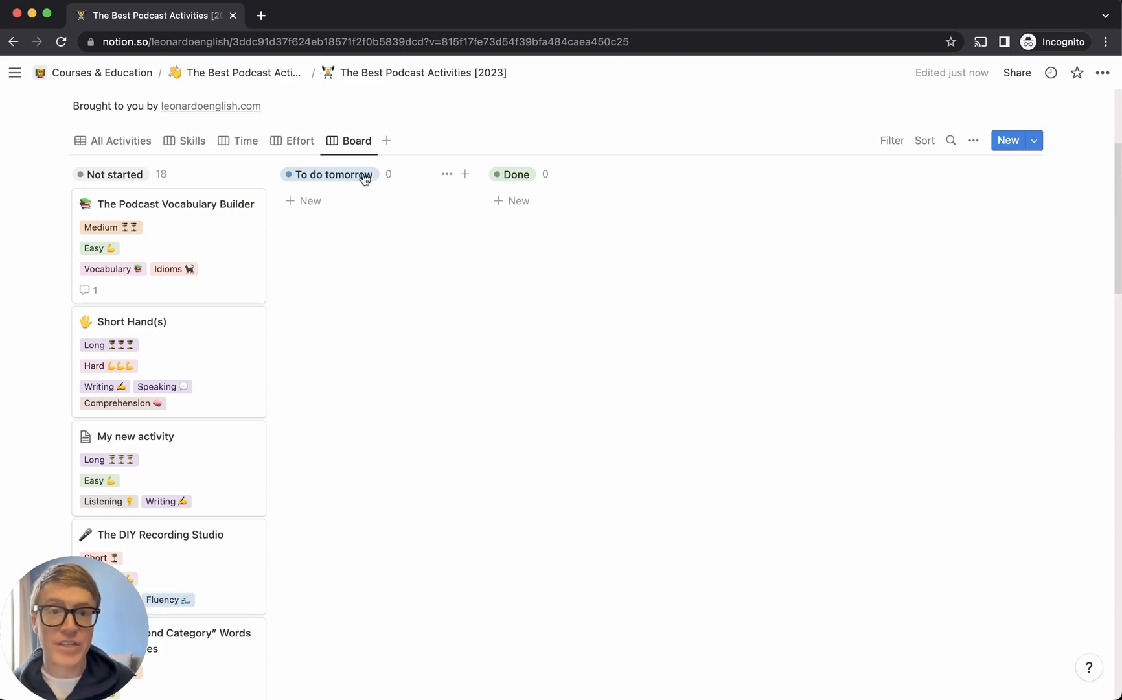
Rename the To do tomorrow status option to Monday
click(951, 140)
click(972, 140)
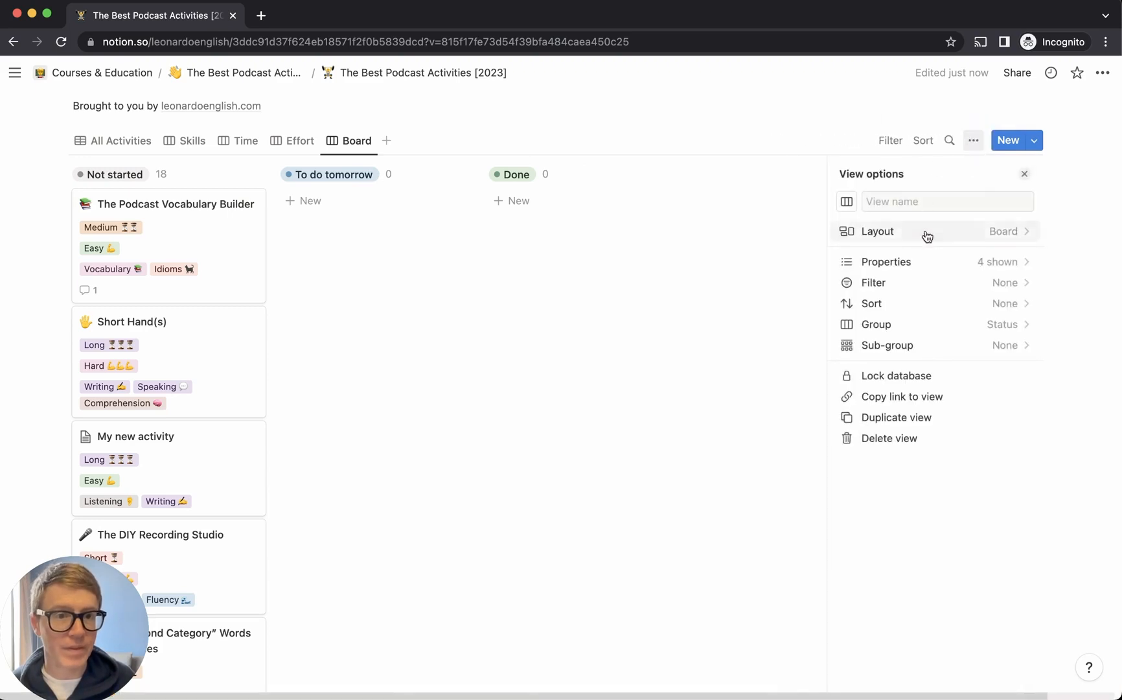
click(917, 262)
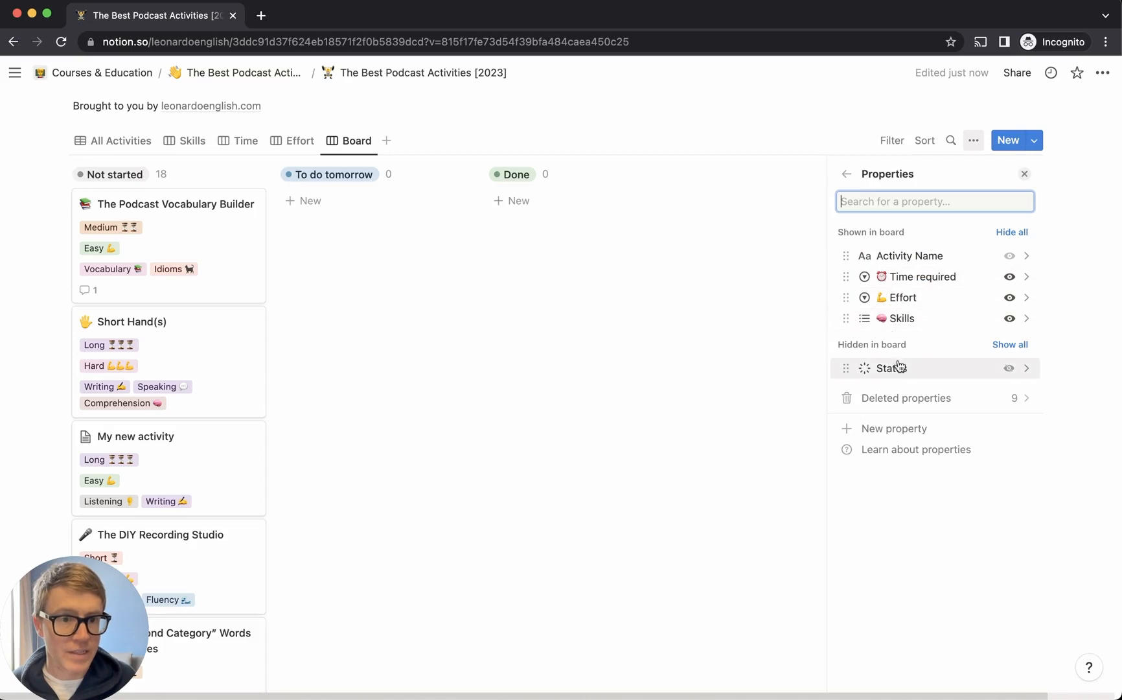
click(1028, 368)
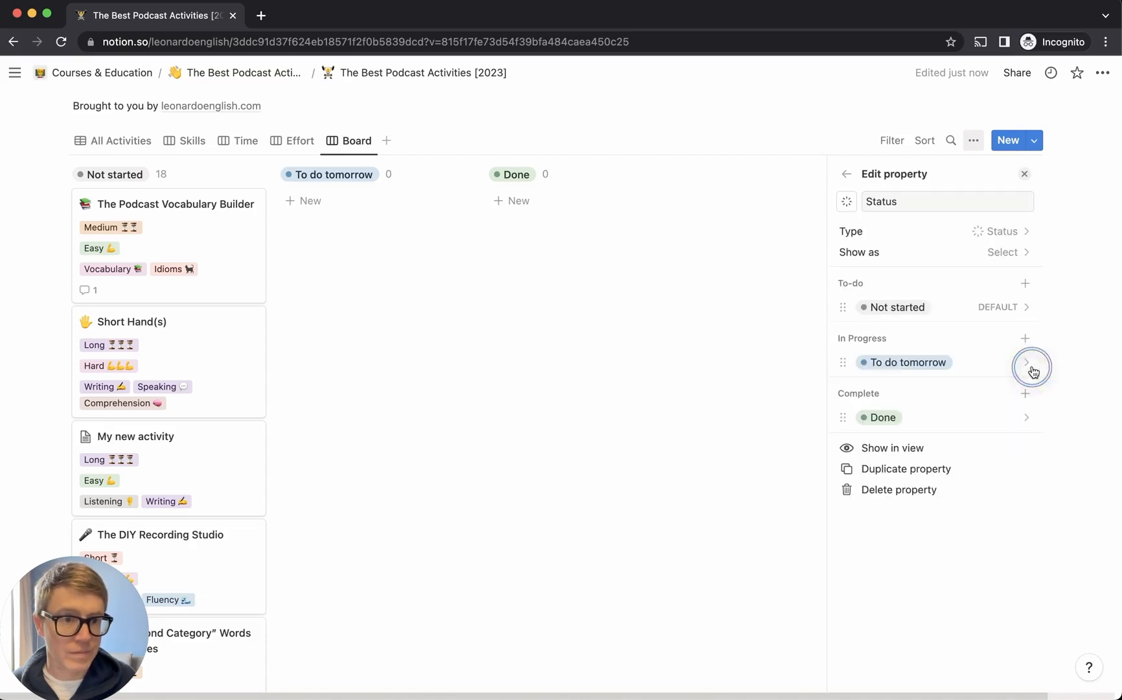
click(1022, 363)
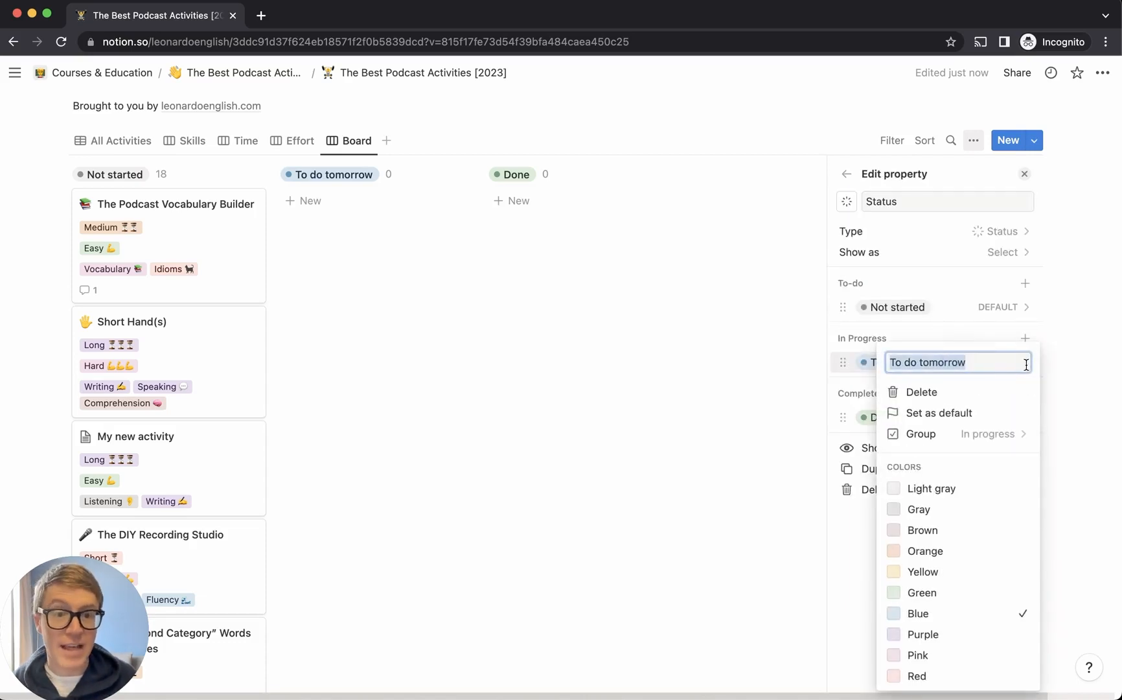
text(Monday)
key(Return)
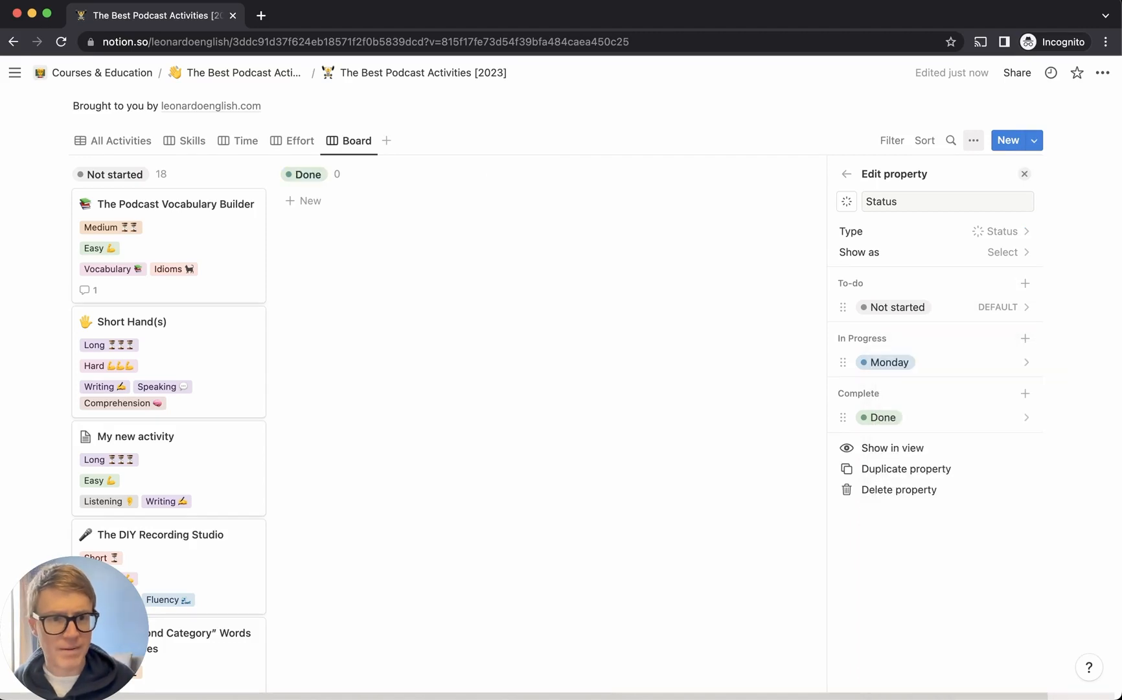
Add Tuesday and Wednesday as In Progress status options
click(1024, 337)
text(Tue)
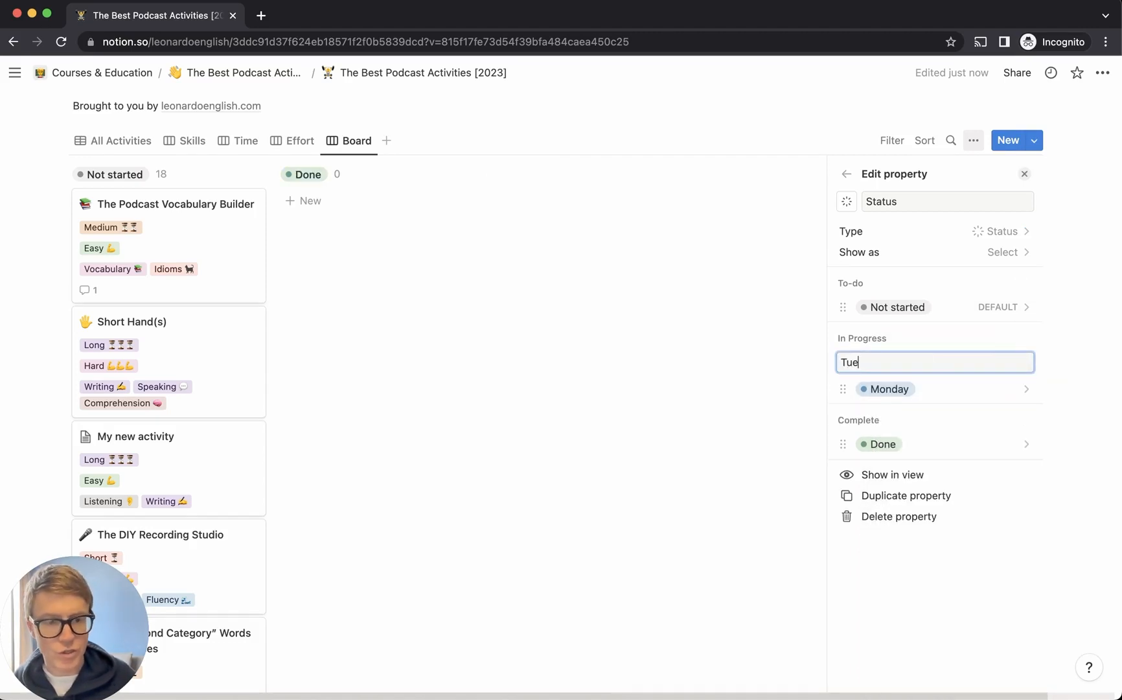
text(sday)
key(Return)
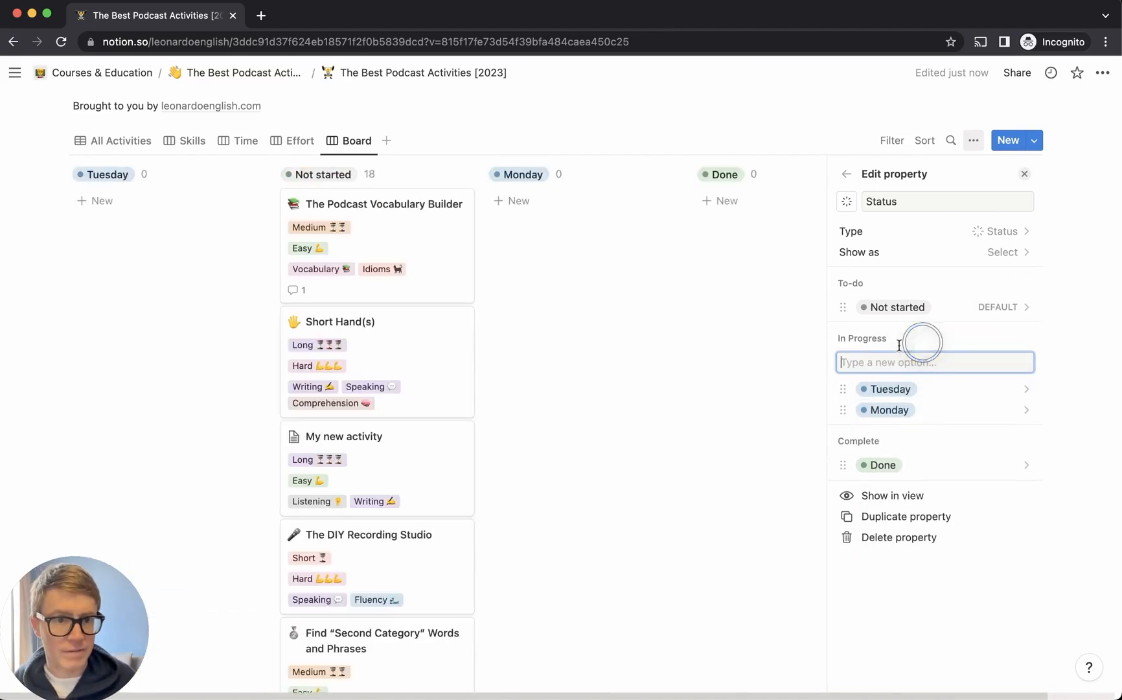
text(Wednesday)
key(Return)
key(Escape)
Add Thursday, Friday, Saturday and Sunday as In Progress status options
click(1026, 339)
text(Thursday)
key(Return)
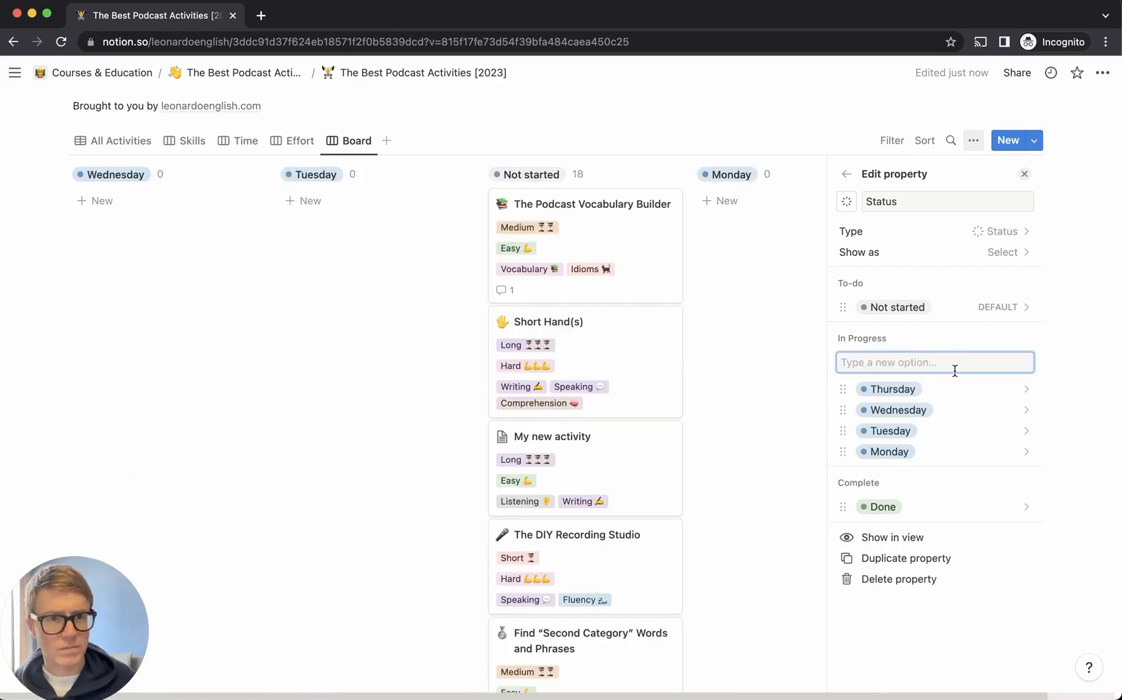
text(Friday)
key(Return)
click(1025, 341)
text(Saturday)
key(Return)
click(1020, 337)
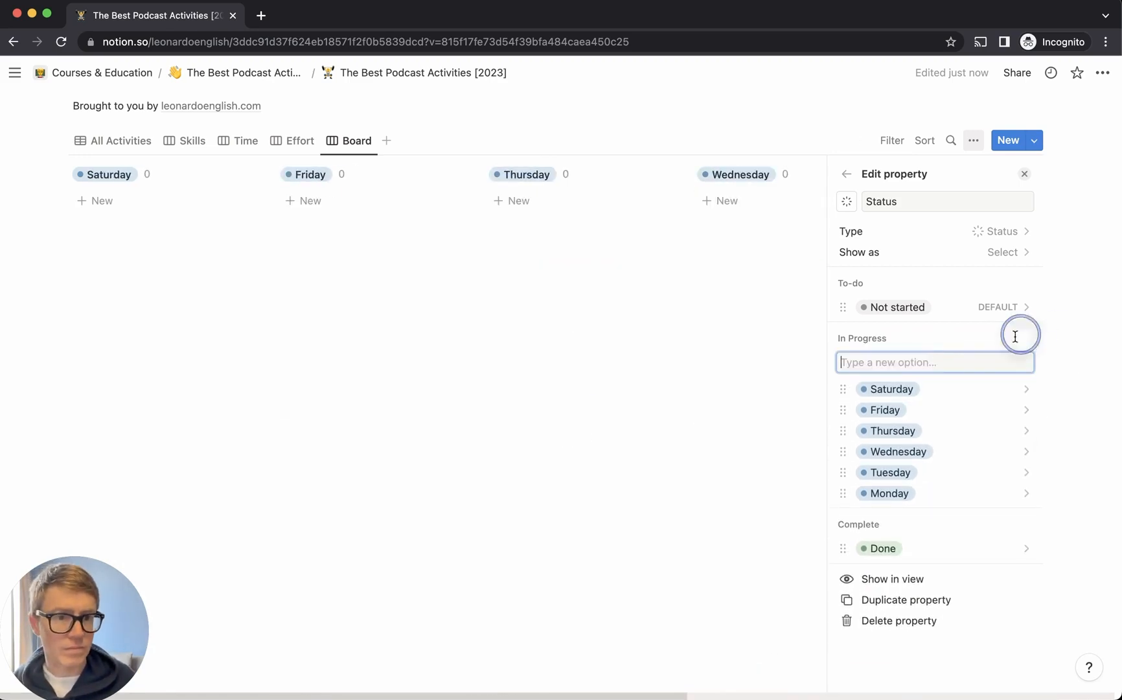
text(Sunday)
key(Return)
Arrange the day options in Monday-through-Sunday order
mouse_move(843, 513)
mouse_down()
mouse_move(843, 389)
mouse_move(844, 513)
mouse_up()
drag(844, 493, 840, 451)
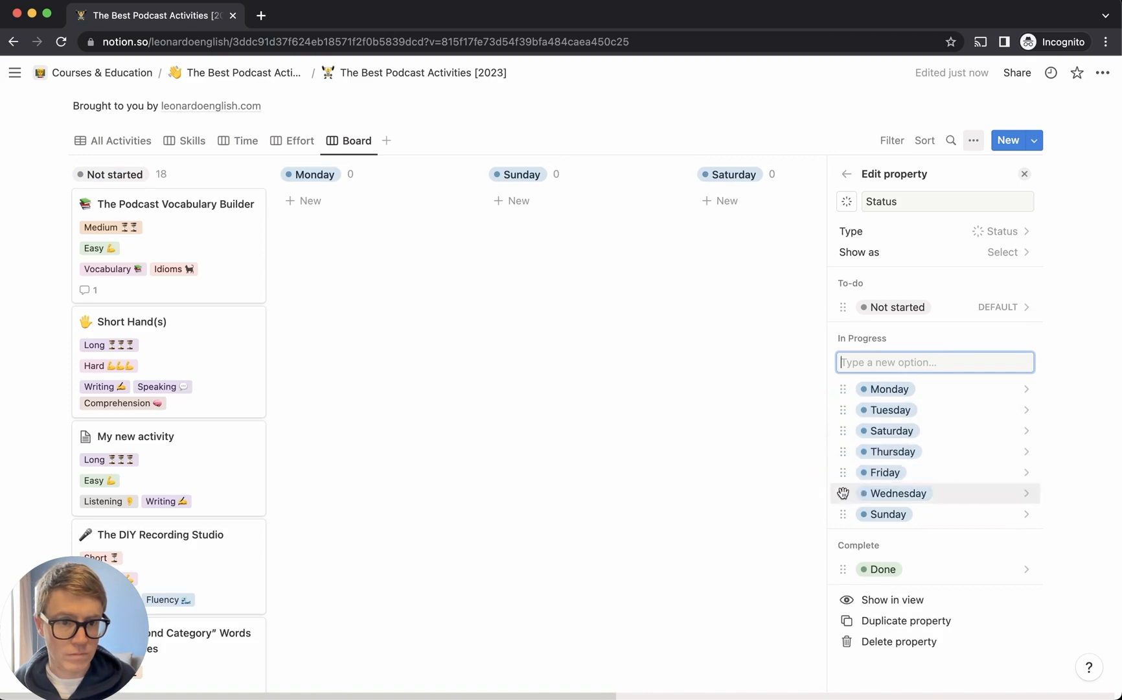
drag(844, 492, 848, 432)
drag(844, 451, 849, 492)
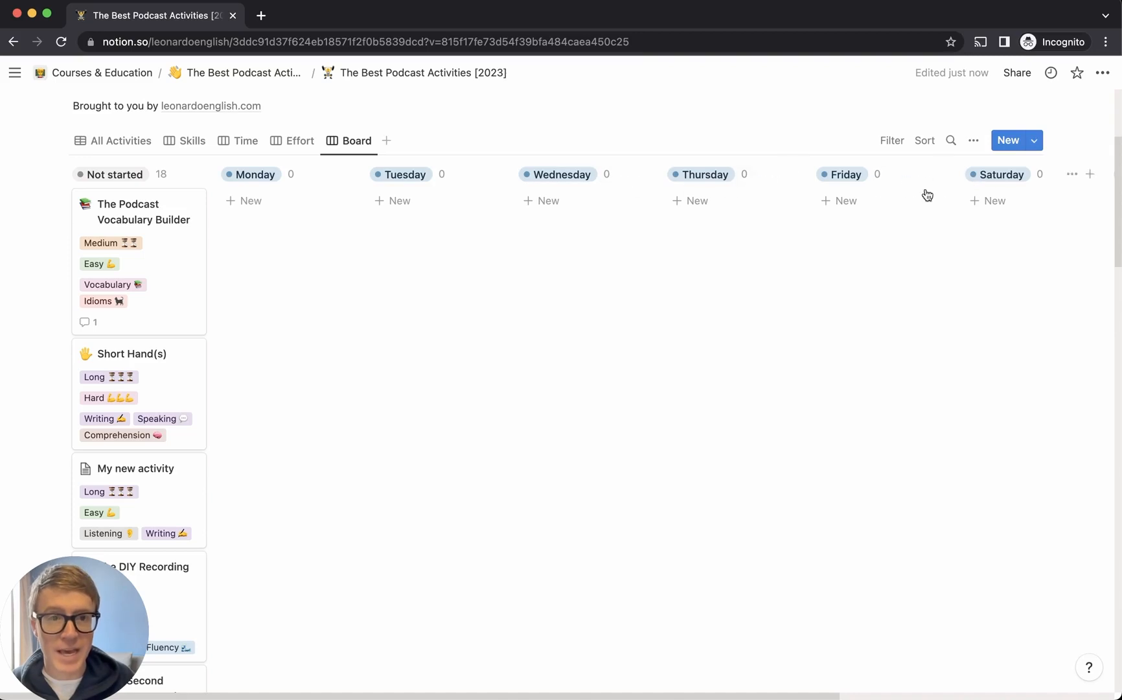
Assign the first activities to the early weekdays, including The Podcast Vocabulary Builder on Tuesday
scroll(381, 208, right, 5)
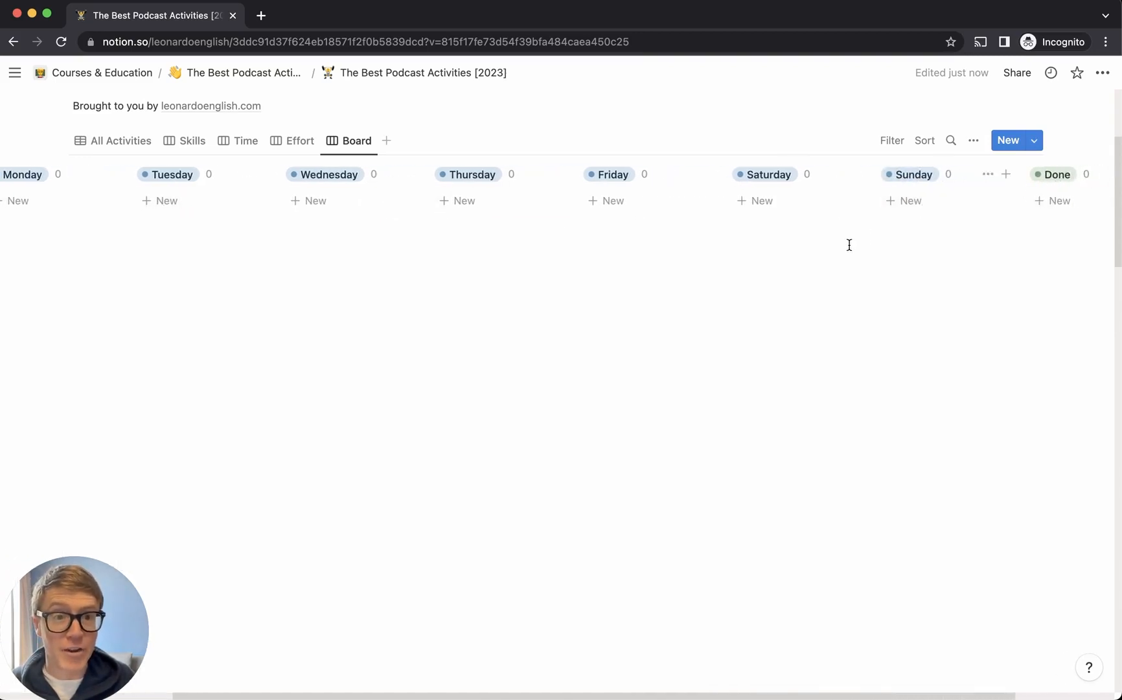
scroll(848, 244, left, 5)
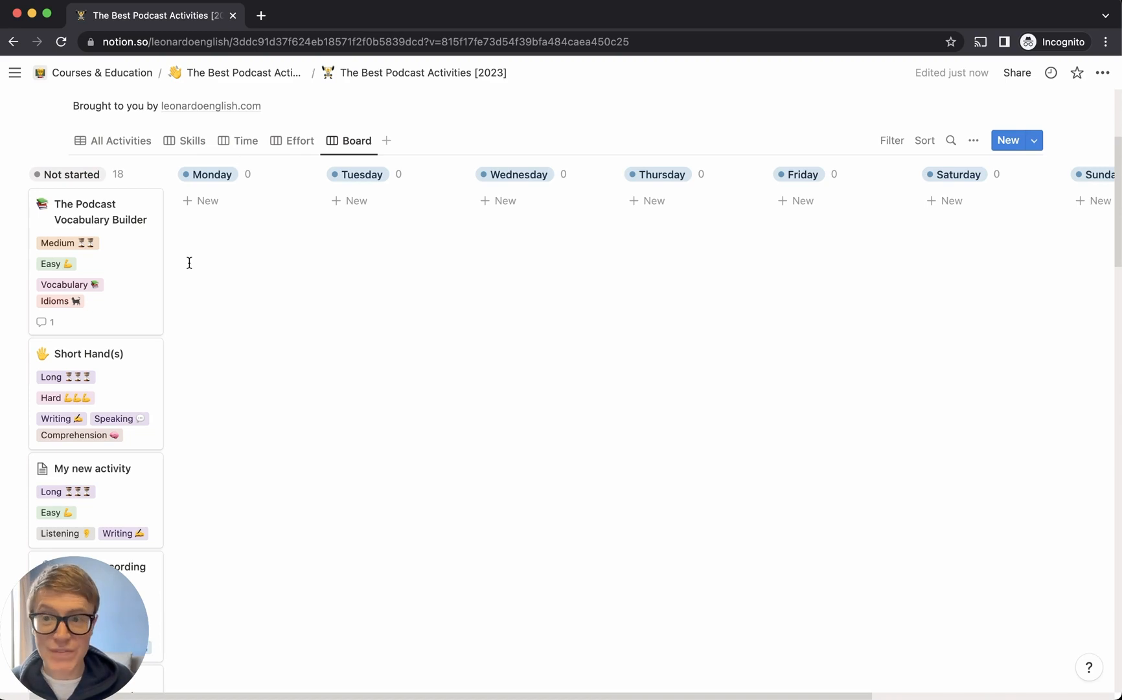
scroll(120, 343, down, 2)
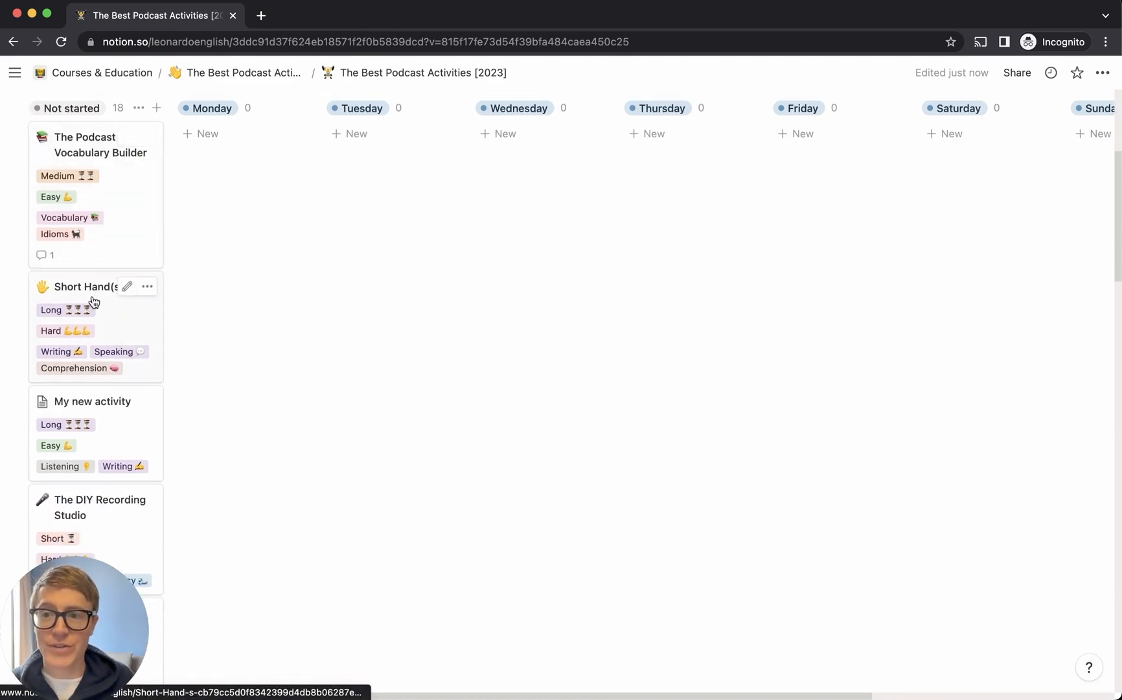
drag(94, 302, 245, 254)
drag(83, 338, 359, 309)
drag(126, 480, 483, 284)
scroll(263, 383, down, 2)
Assign The DIY Recording Studio to Friday, You're The Interpreter and The Dictator to Saturday, Hey There Phrasal Verb! to Sunday
drag(149, 400, 672, 224)
drag(97, 294, 769, 234)
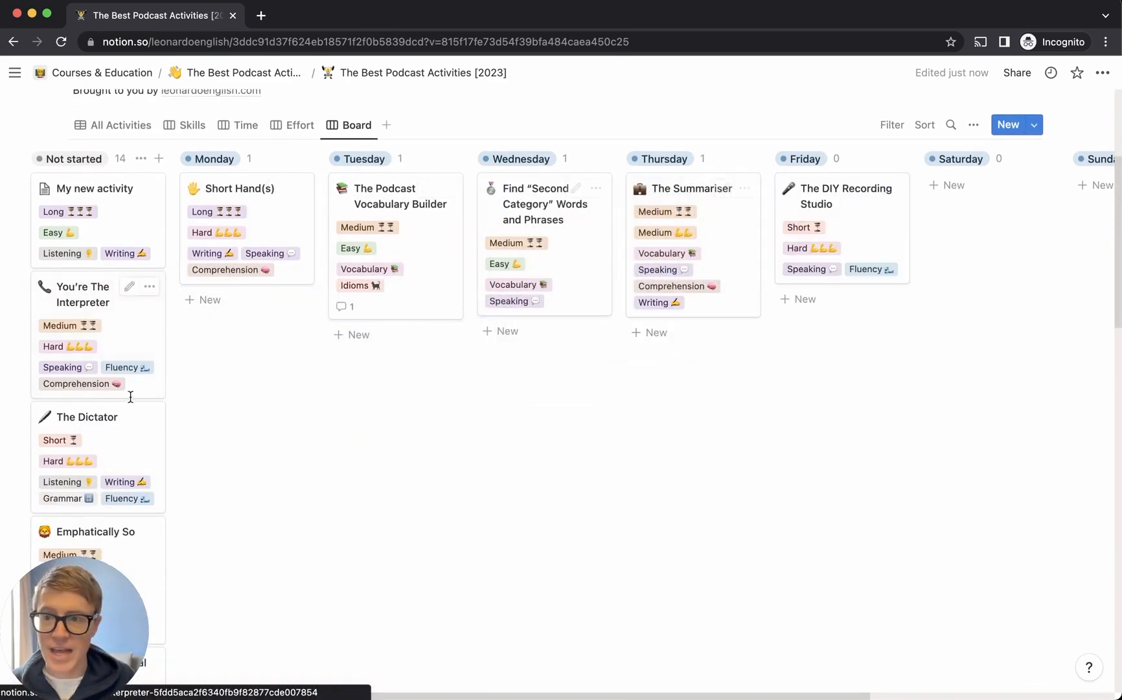
drag(75, 285, 943, 197)
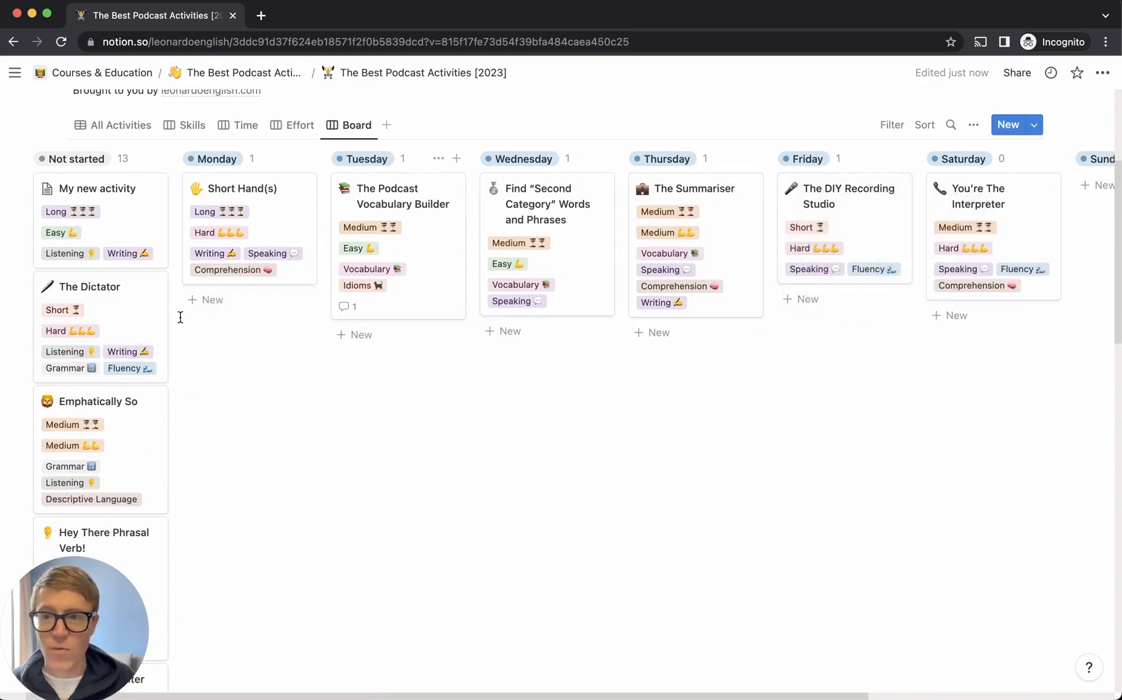
drag(63, 295, 952, 308)
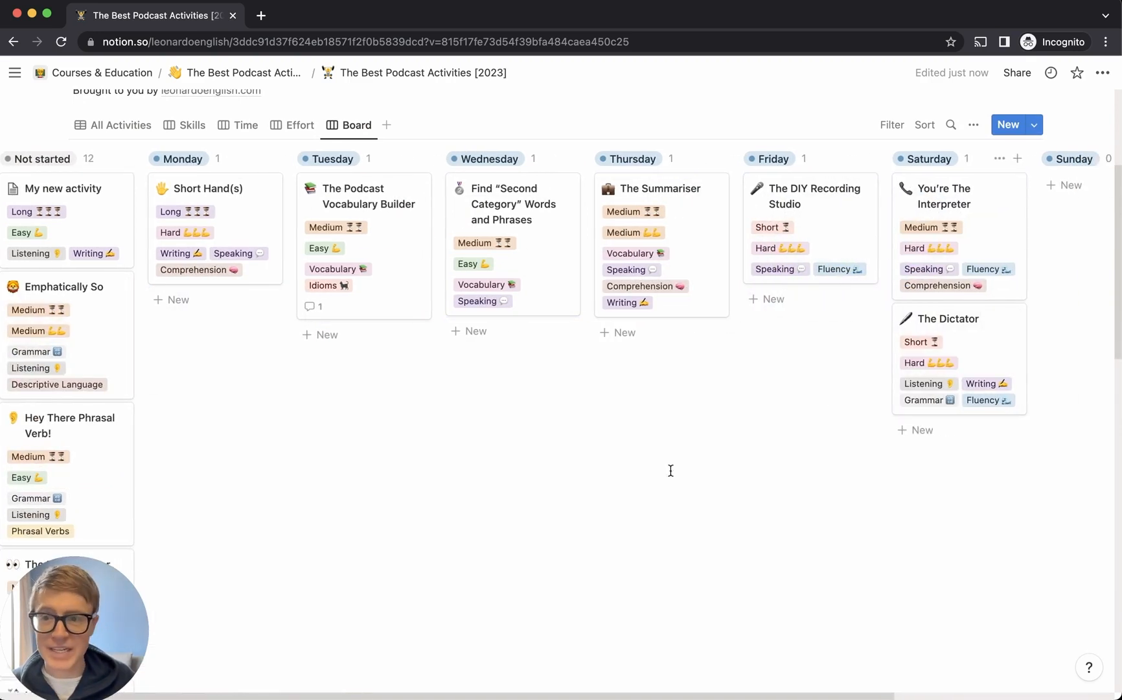
drag(98, 428, 929, 210)
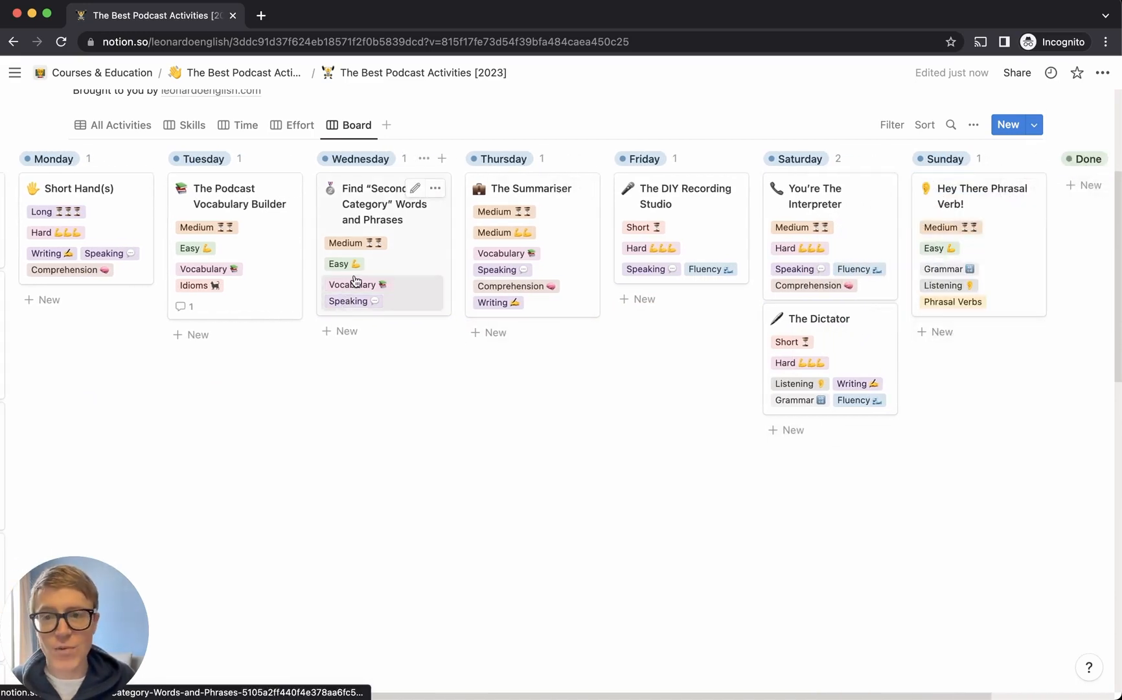
scroll(356, 281, left, 1)
scroll(350, 291, left, 3)
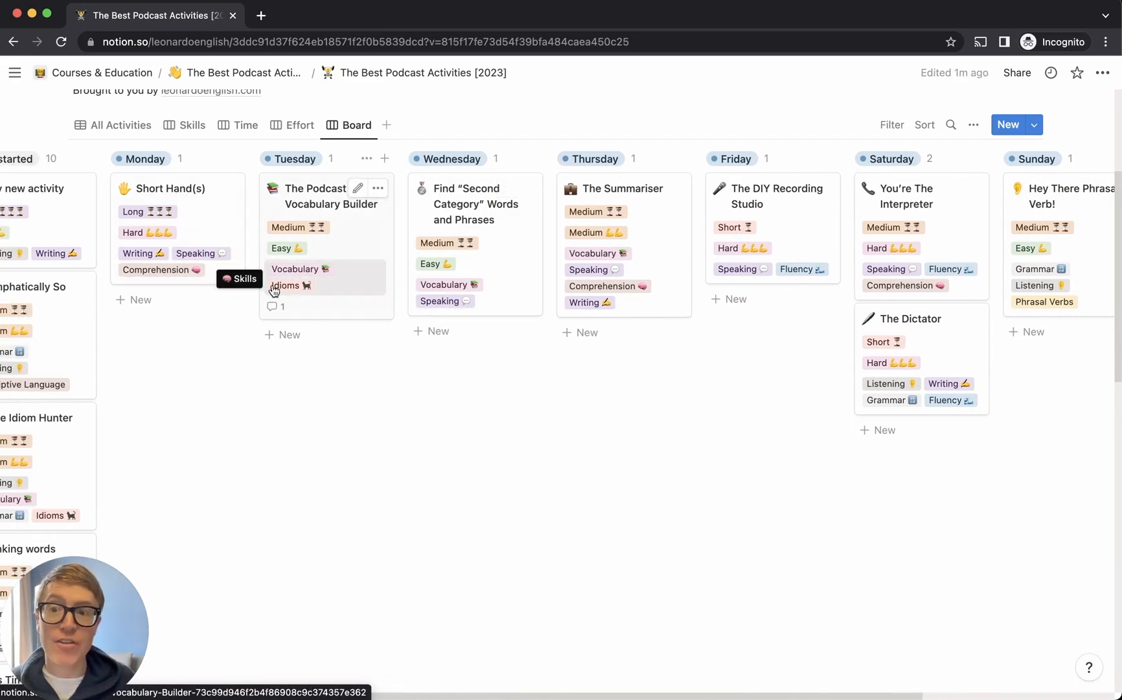
Preview the Short Hand(s) activity page and close it again
click(186, 193)
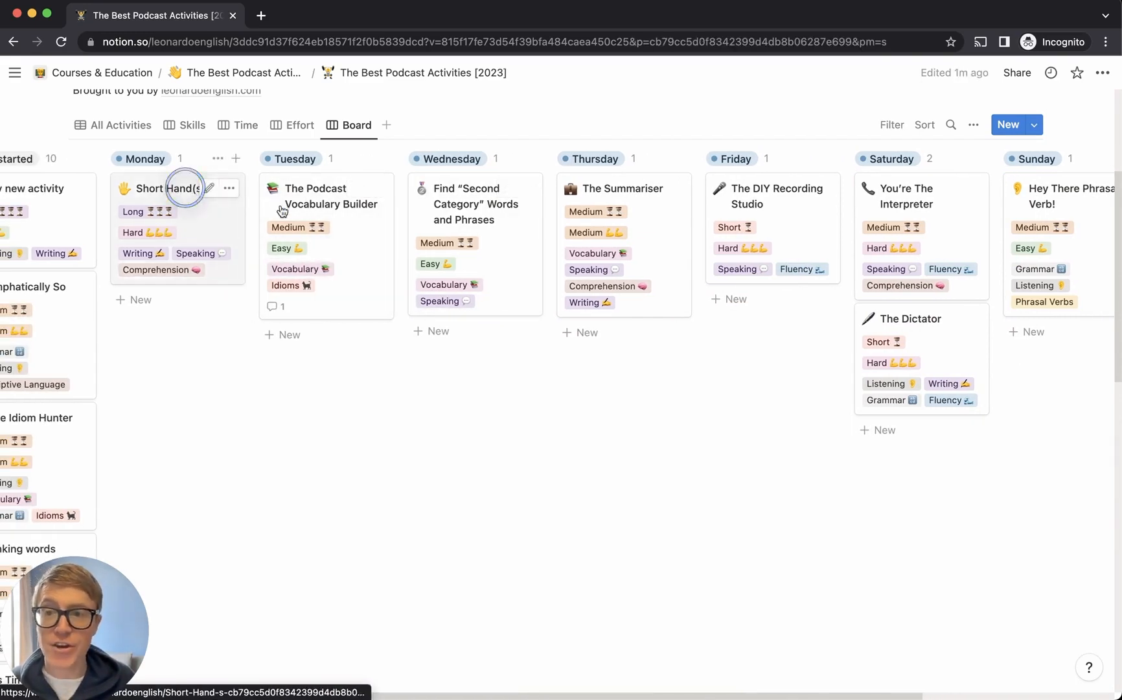
scroll(788, 509, down, 5)
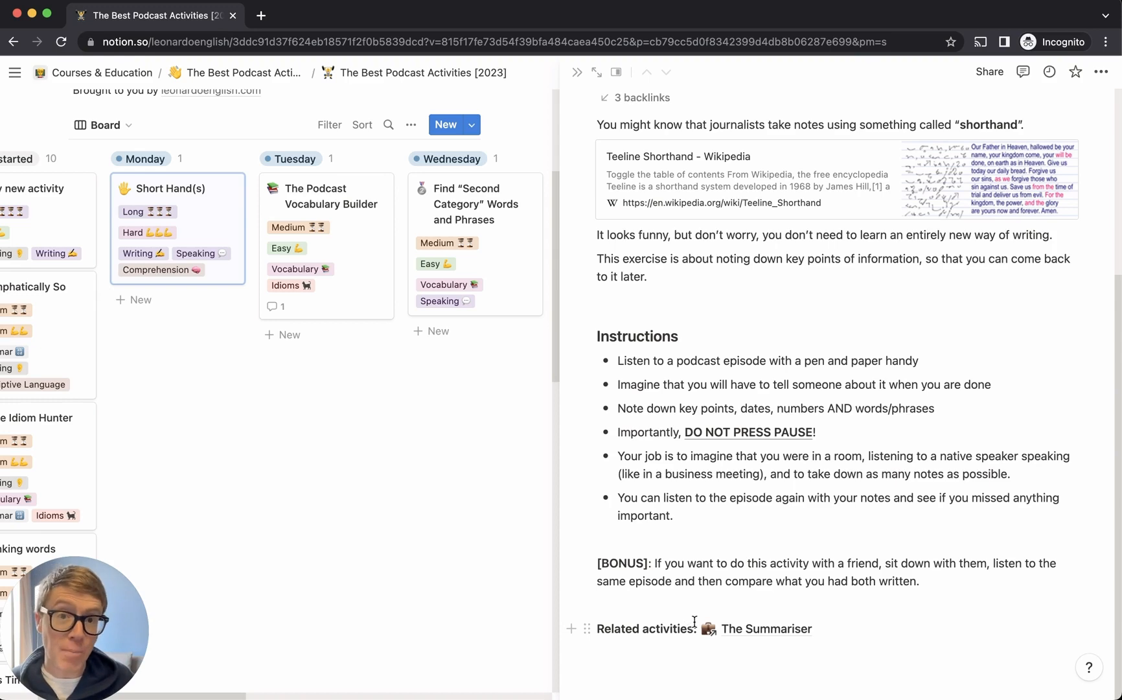
scroll(694, 621, up, 5)
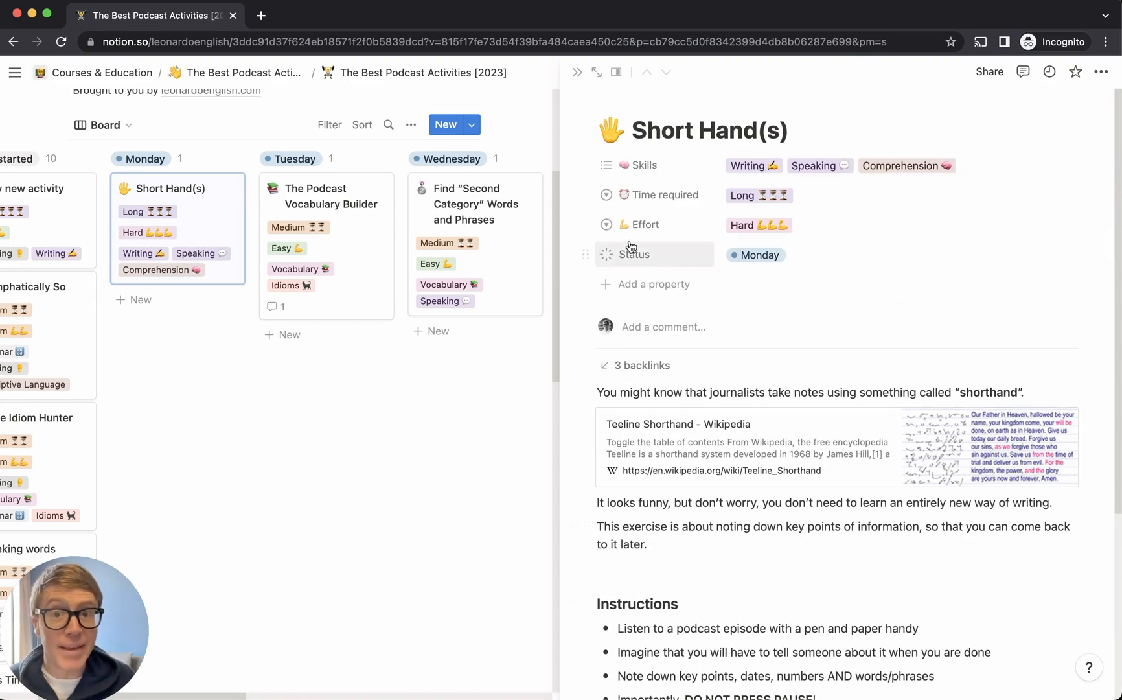
click(576, 72)
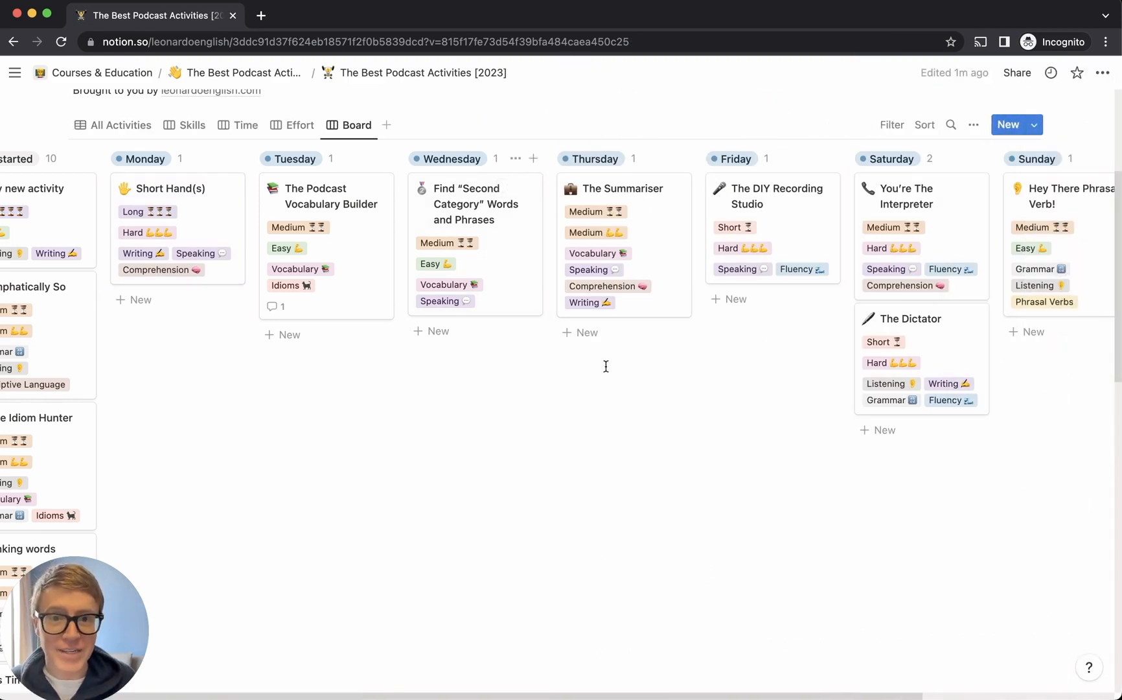
Move Hey There Phrasal Verb!, You're The Interpreter, The DIY Recording Studio and The Dictator to Done
scroll(721, 374, right, 5)
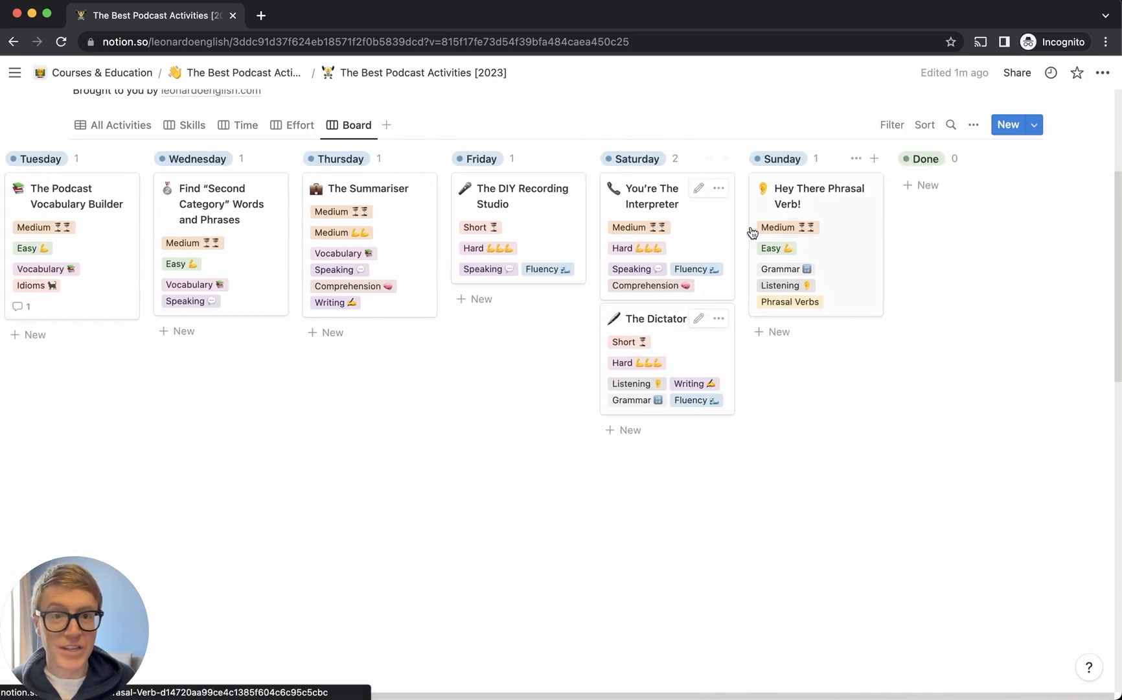
drag(781, 194, 933, 197)
drag(724, 203, 964, 305)
drag(541, 223, 979, 432)
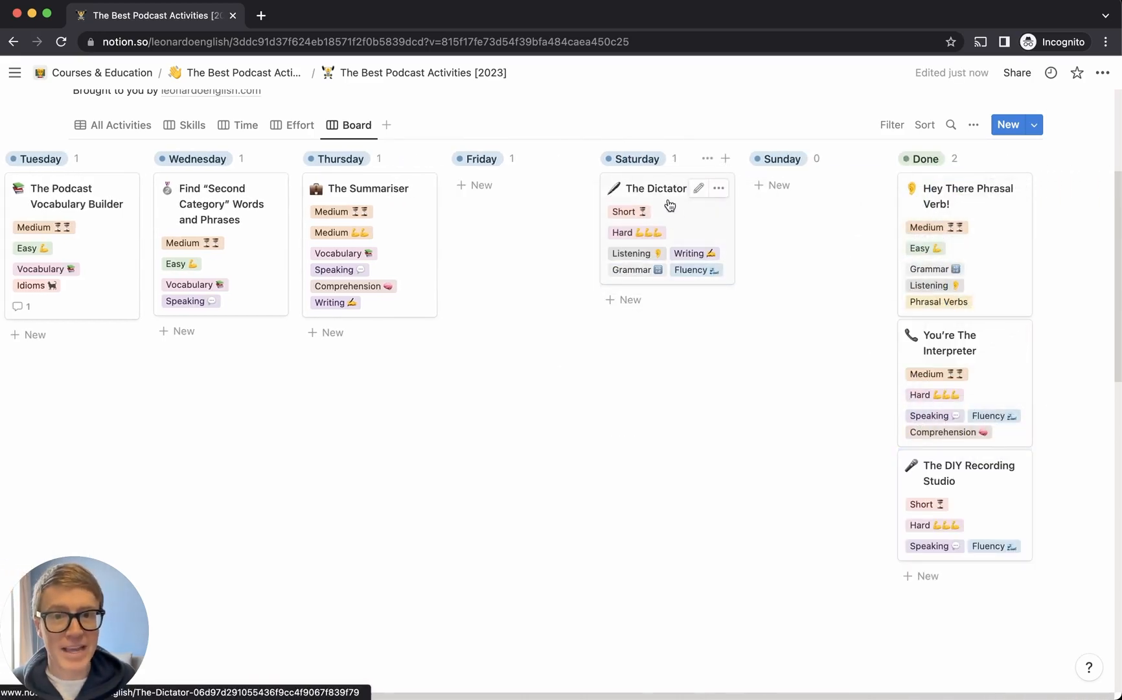
drag(670, 204, 939, 551)
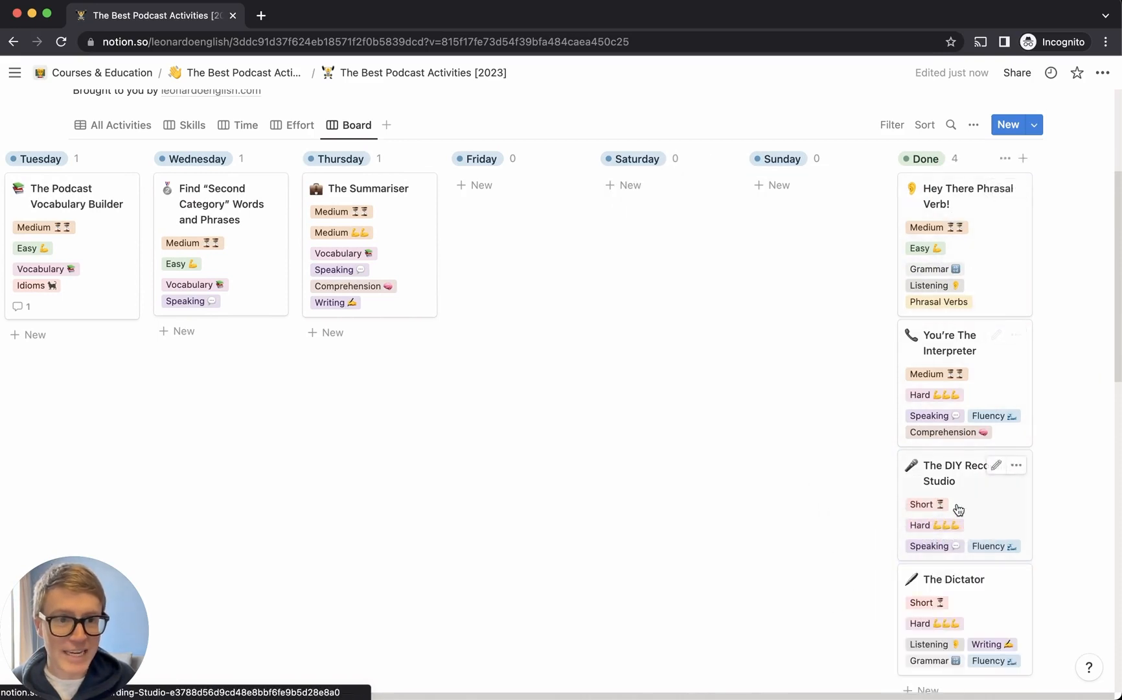
scroll(449, 383, left, 5)
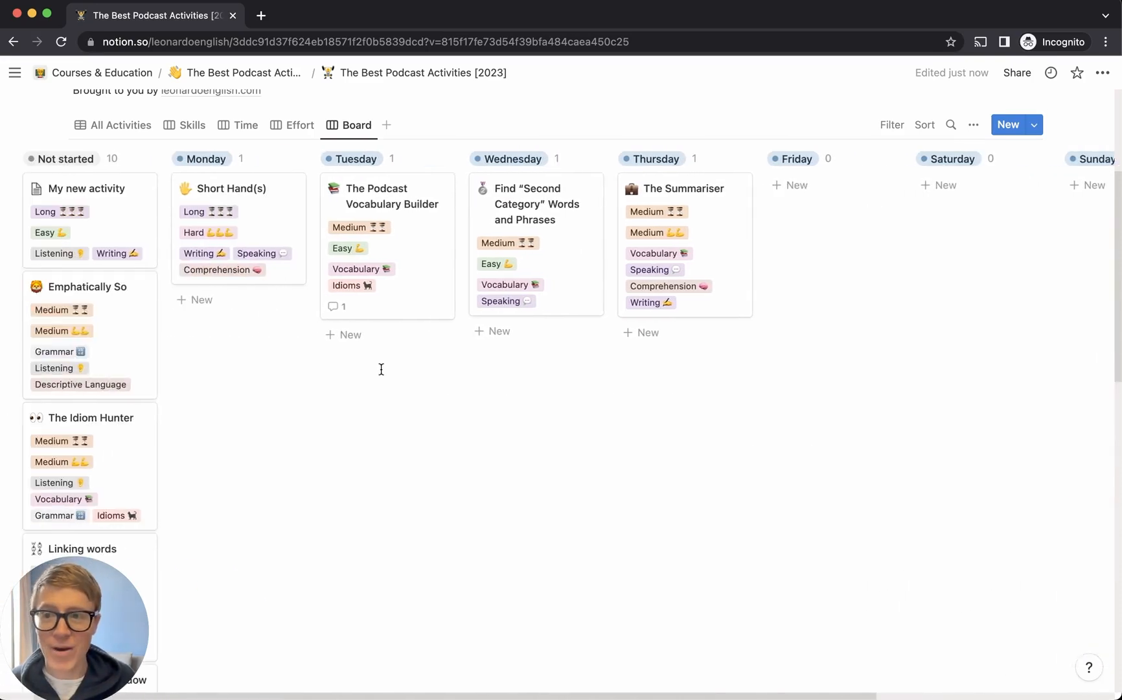
Add a Checkbox property to the activities from the Find “Second Category” page
click(465, 188)
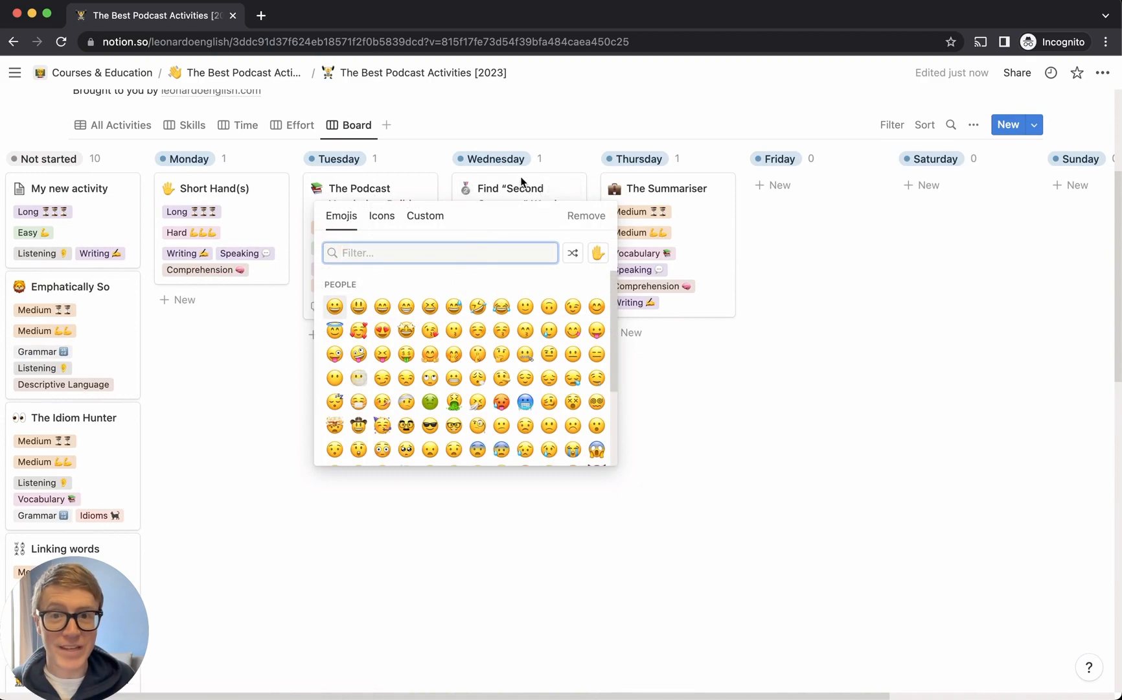
click(518, 220)
click(518, 220)
click(668, 313)
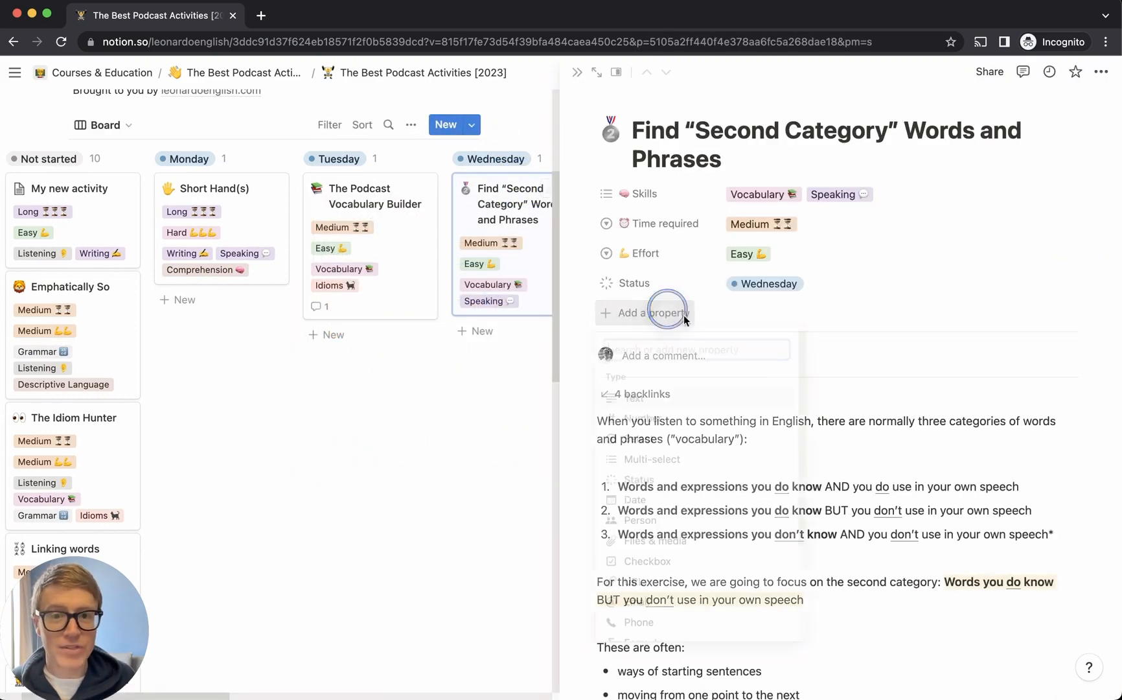
click(703, 563)
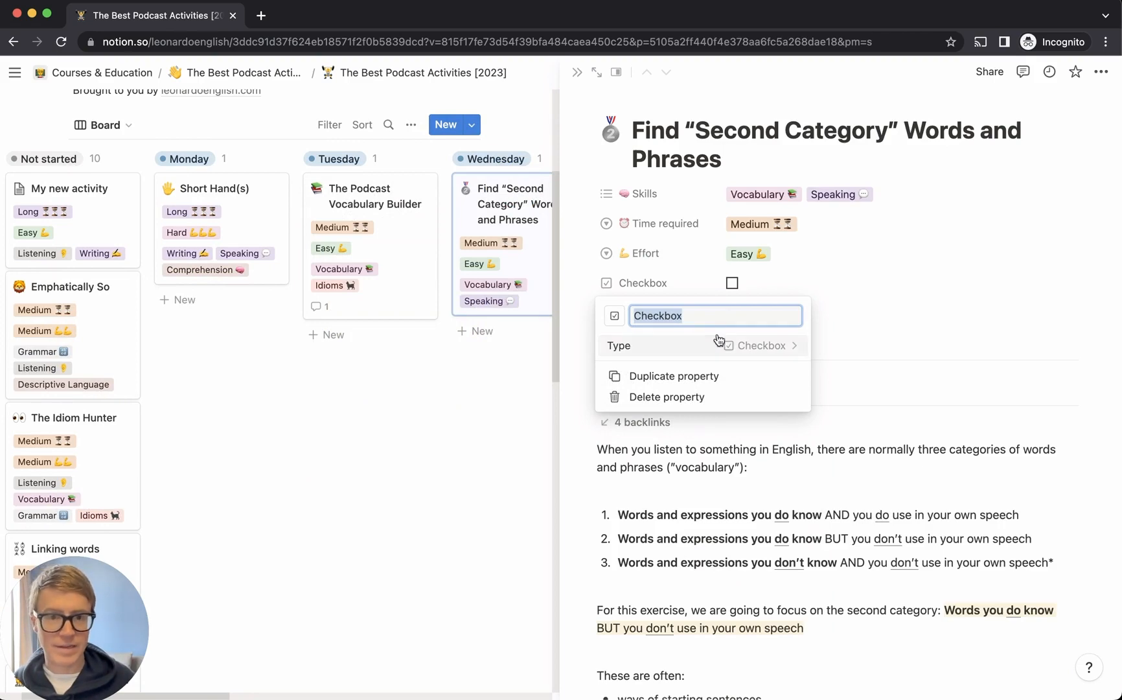
click(763, 348)
click(850, 367)
click(849, 333)
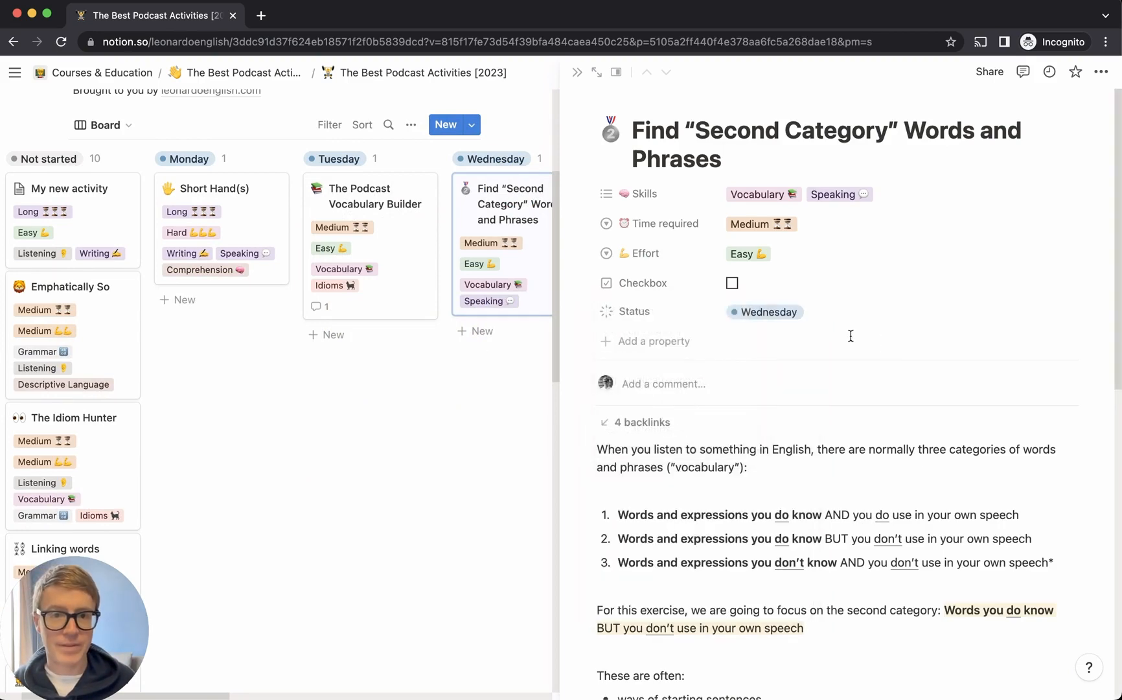
click(454, 441)
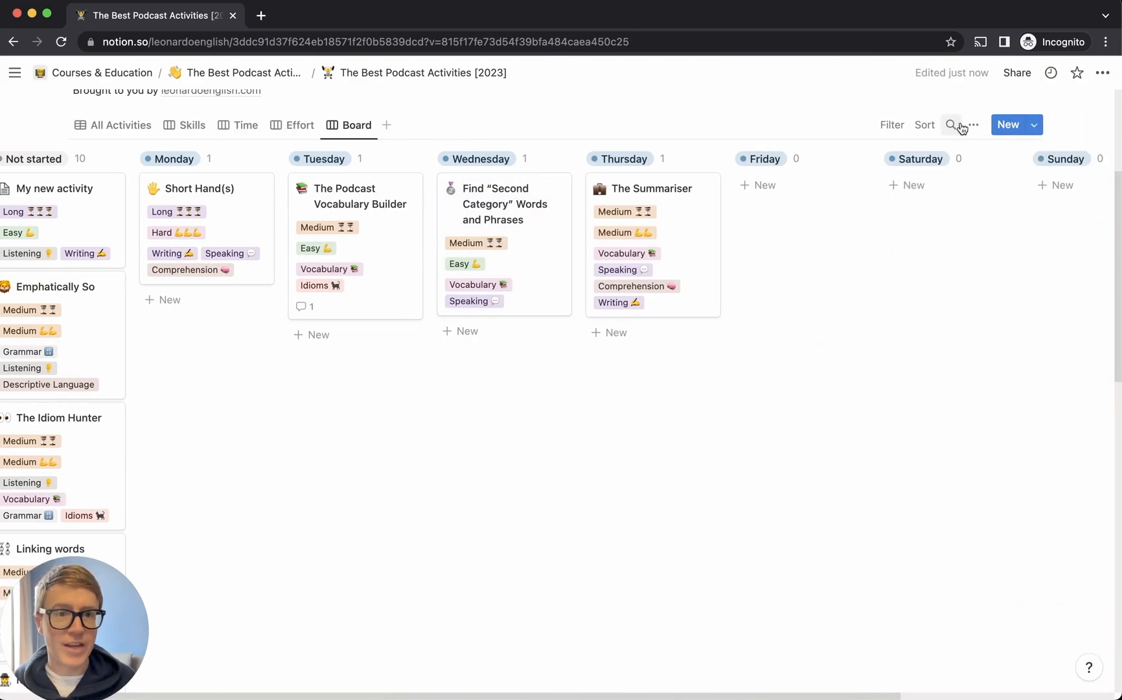
Show the Checkbox property on the board cards
click(973, 125)
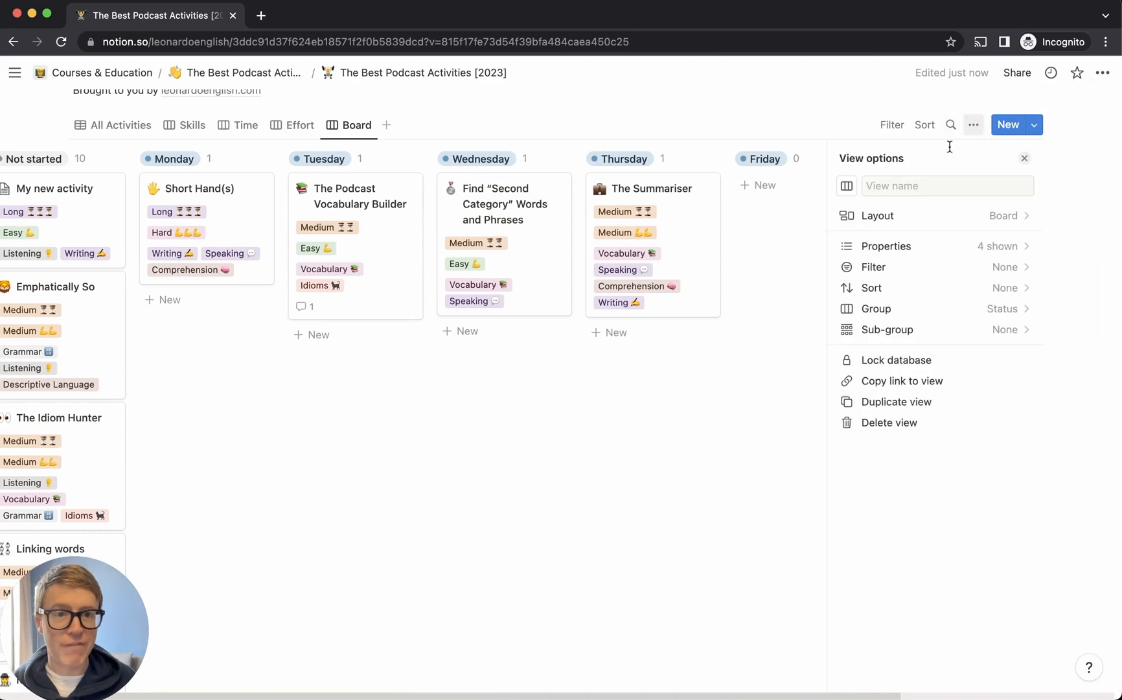
click(926, 244)
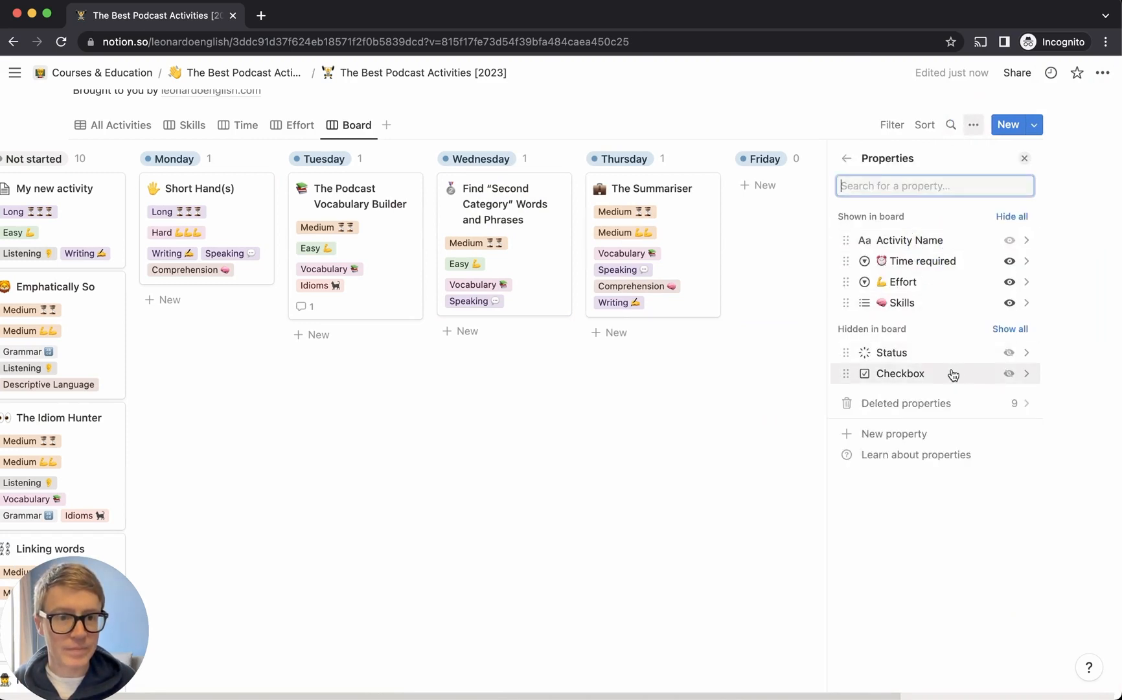
click(1009, 373)
click(697, 454)
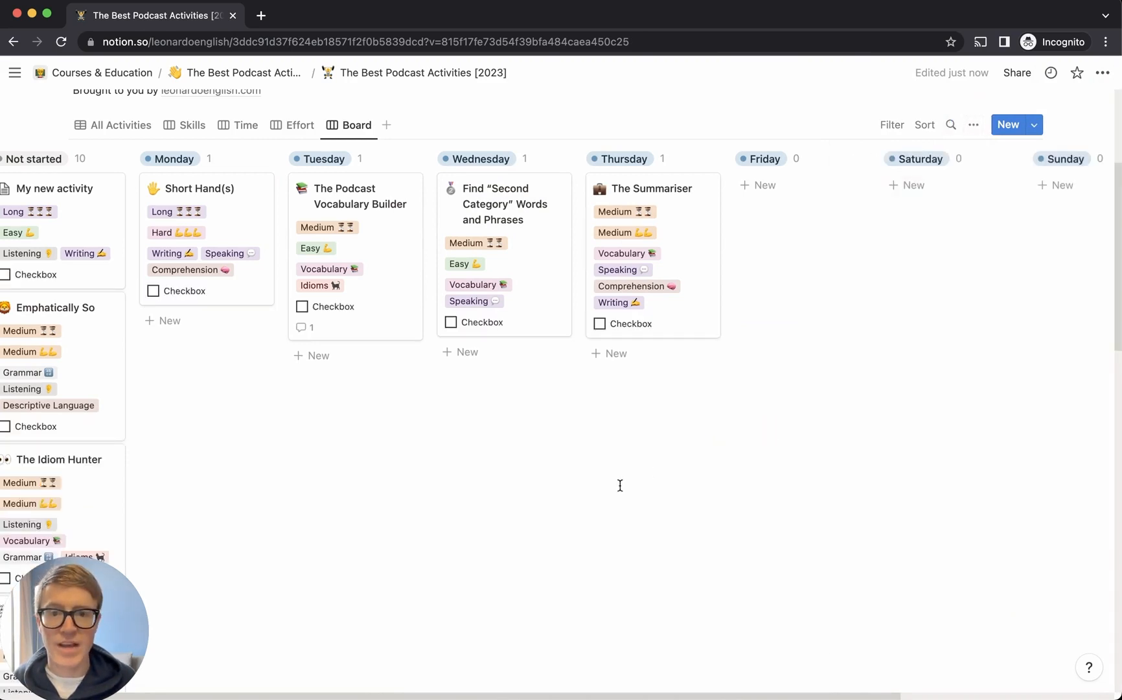
Tick the checkboxes on the Tuesday, Wednesday and Thursday activity cards
click(301, 305)
click(451, 322)
click(629, 324)
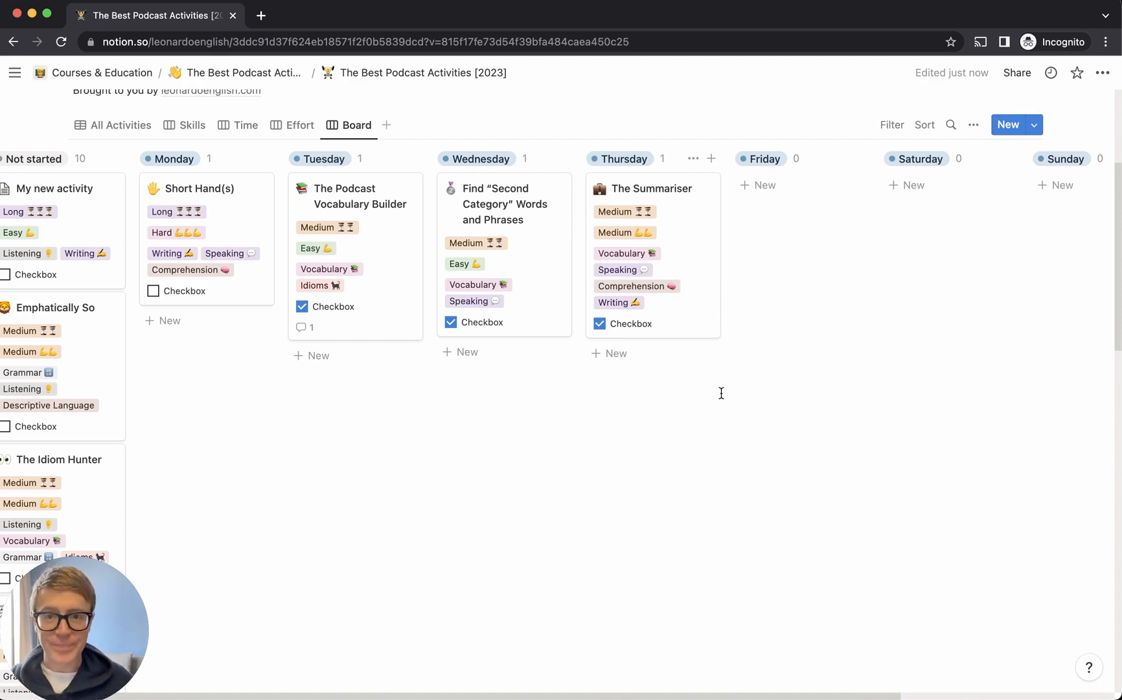
Open the Wednesday Find “Second Category” Words and Phrases page and browse property types without adding one
scroll(680, 396, left, 3)
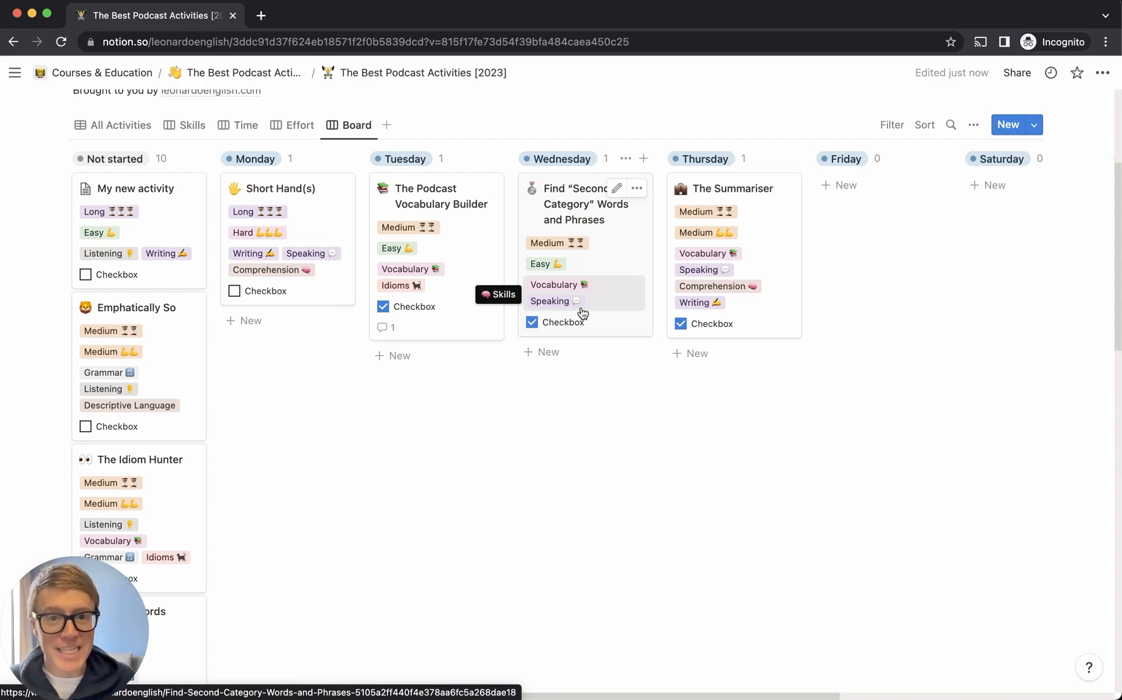
click(568, 216)
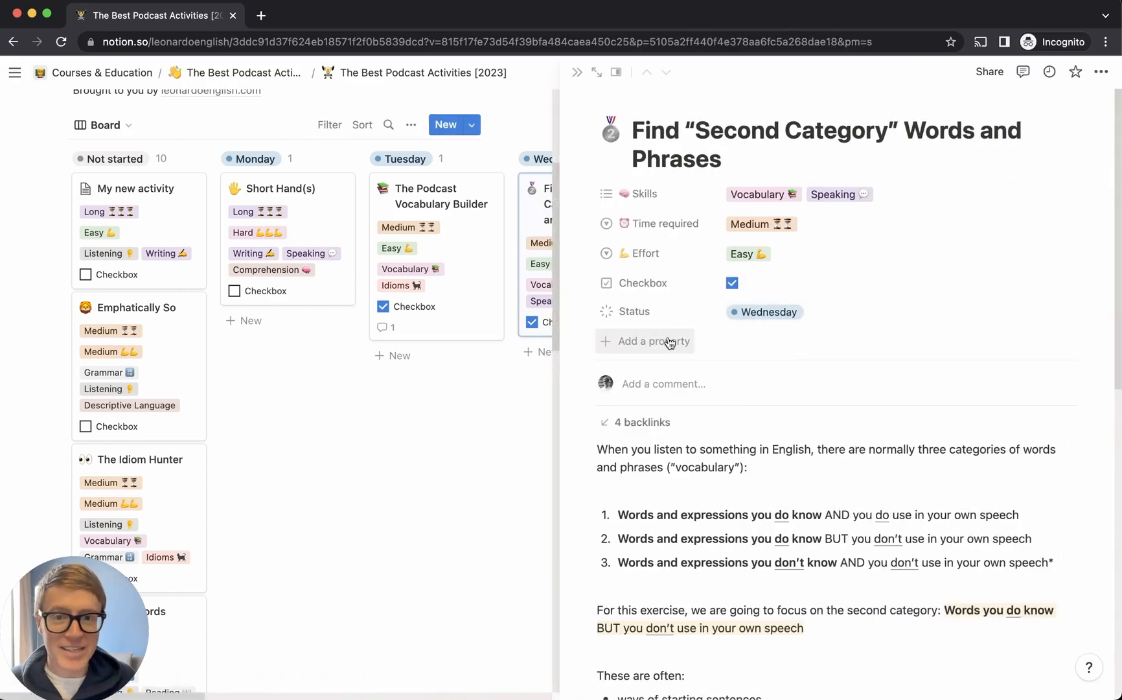
click(677, 342)
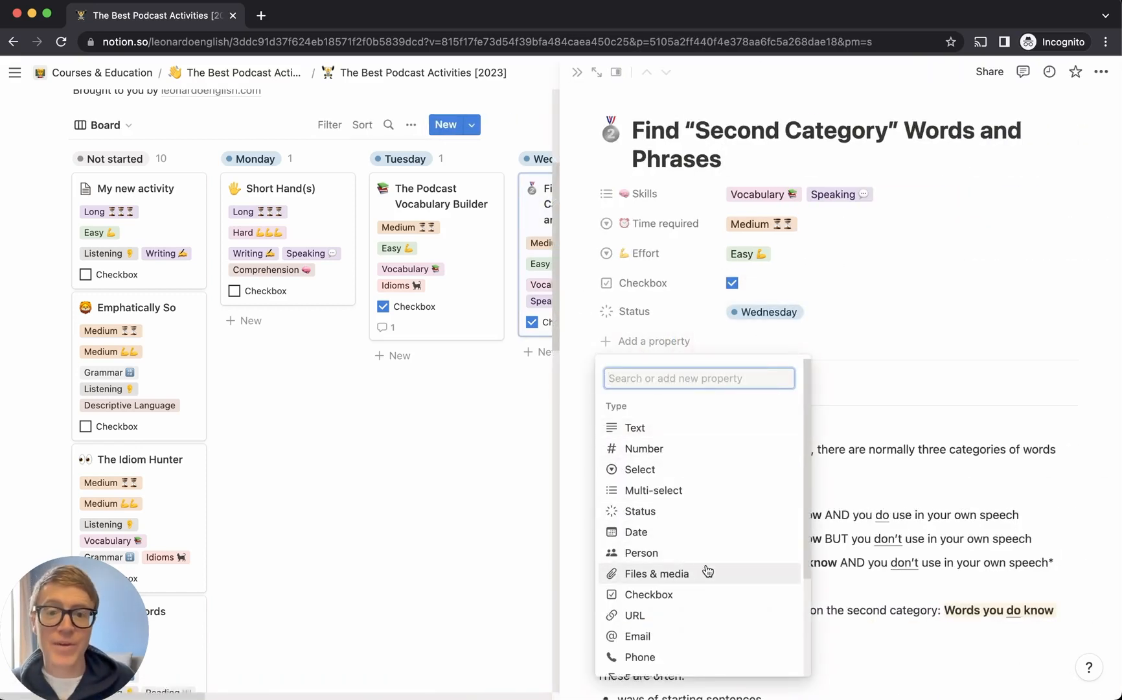
scroll(691, 576, down, 2)
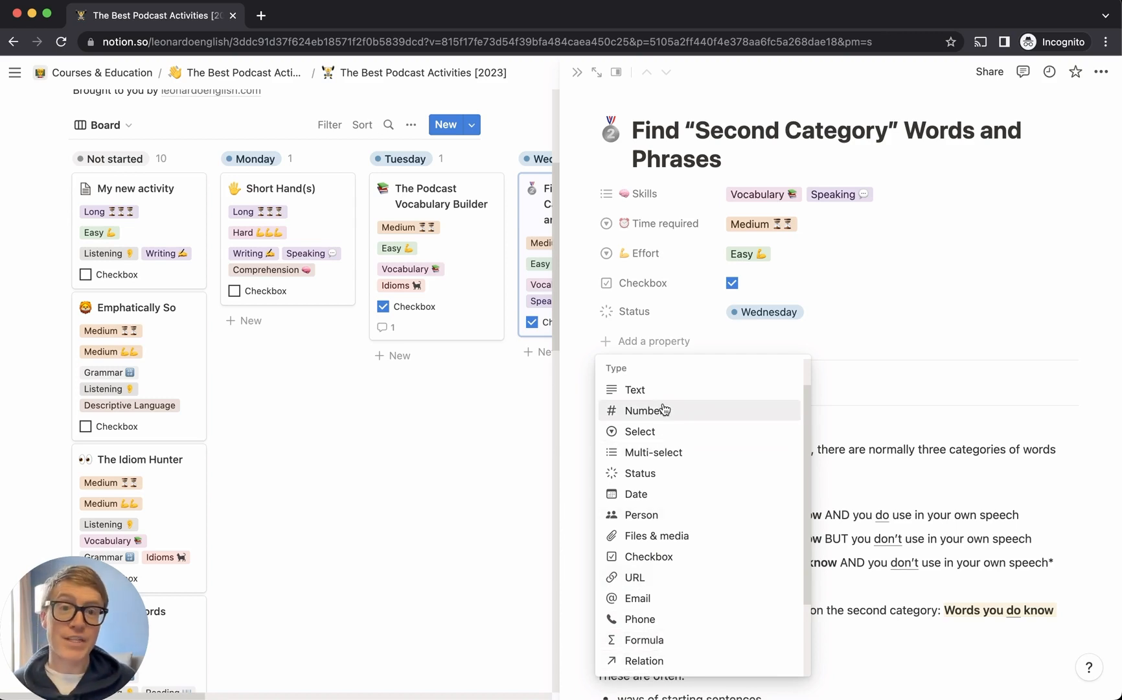
click(914, 443)
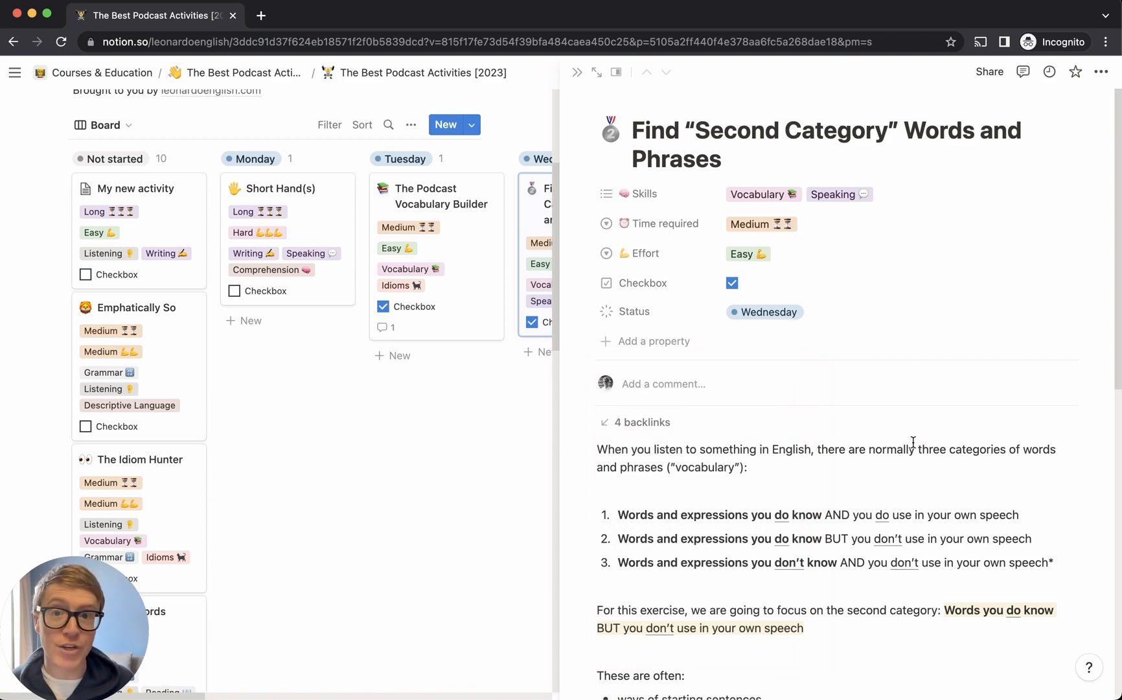